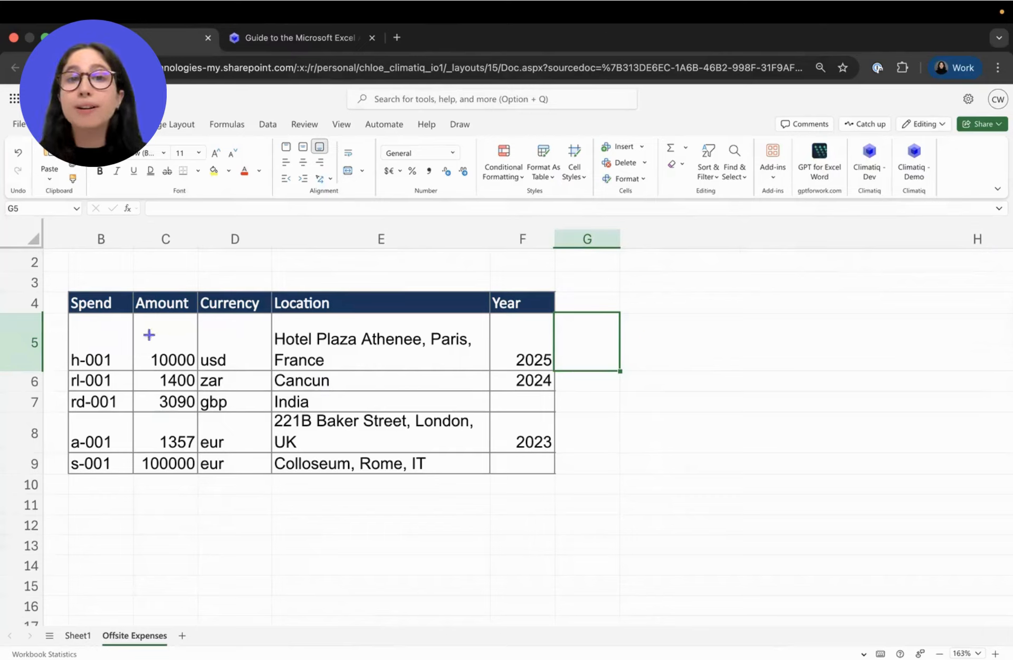
left_click_drag(161, 304, 161, 461)
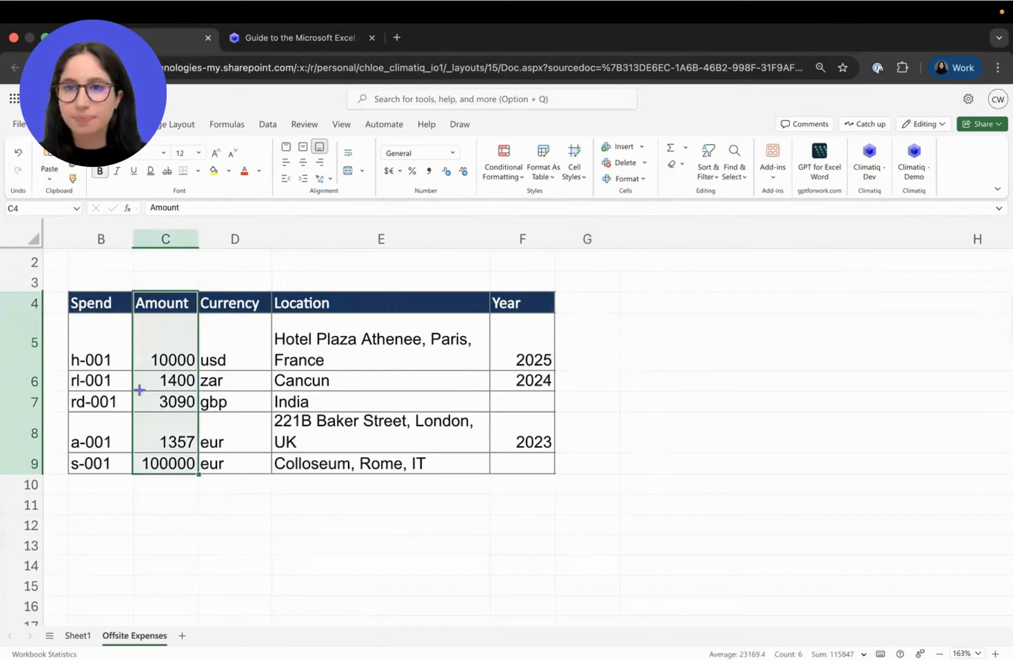
left_click(213, 491)
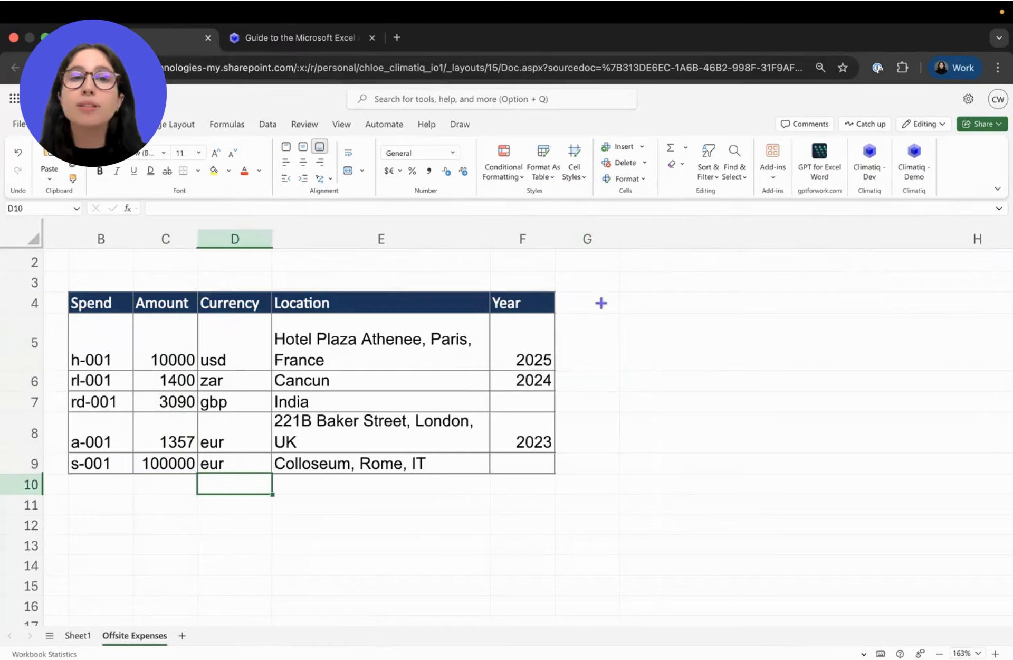
Open the Climatiq - Demo add-in from cell G4 and choose the Spend-based Travel calculation type among its formulas.
left_click(602, 301)
left_click(915, 158)
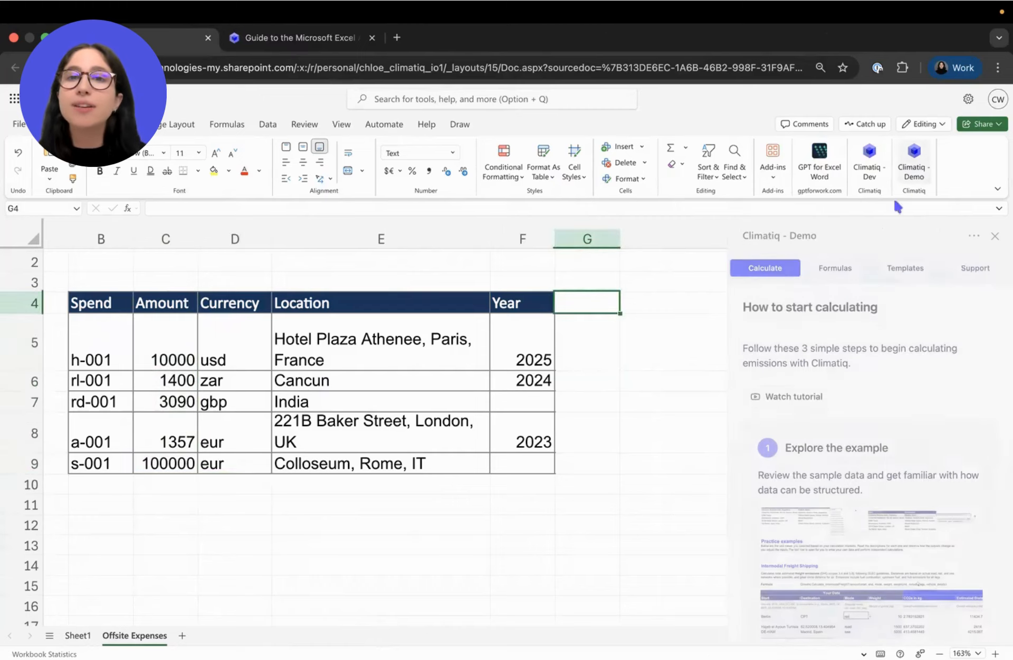
left_click(904, 267)
left_click(844, 269)
left_click(842, 393)
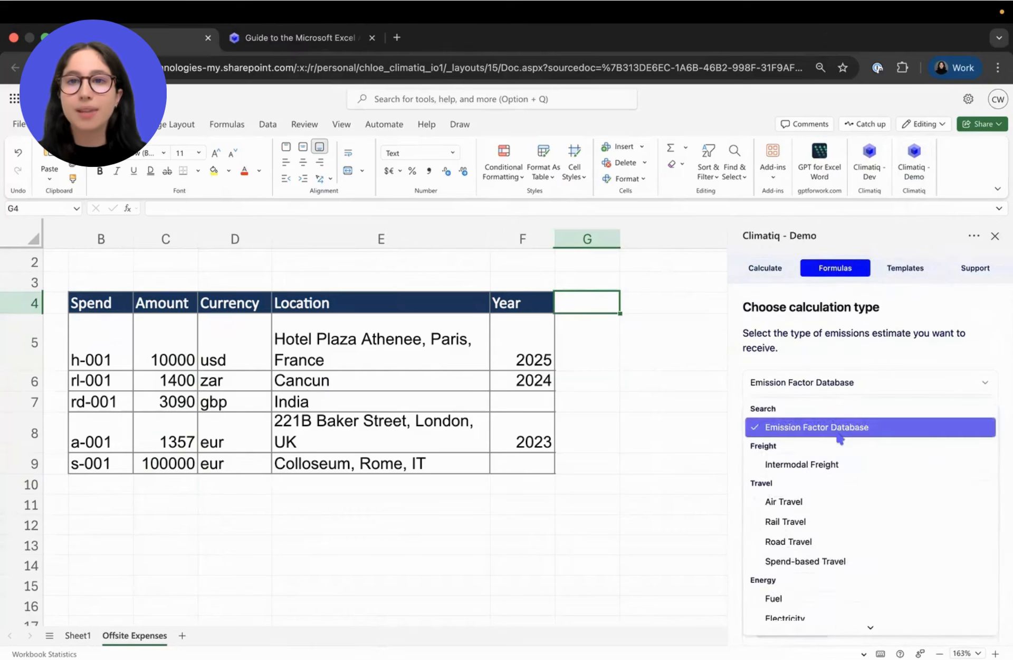
scroll(836, 440, "down", 3)
scroll(834, 438, "down", 1)
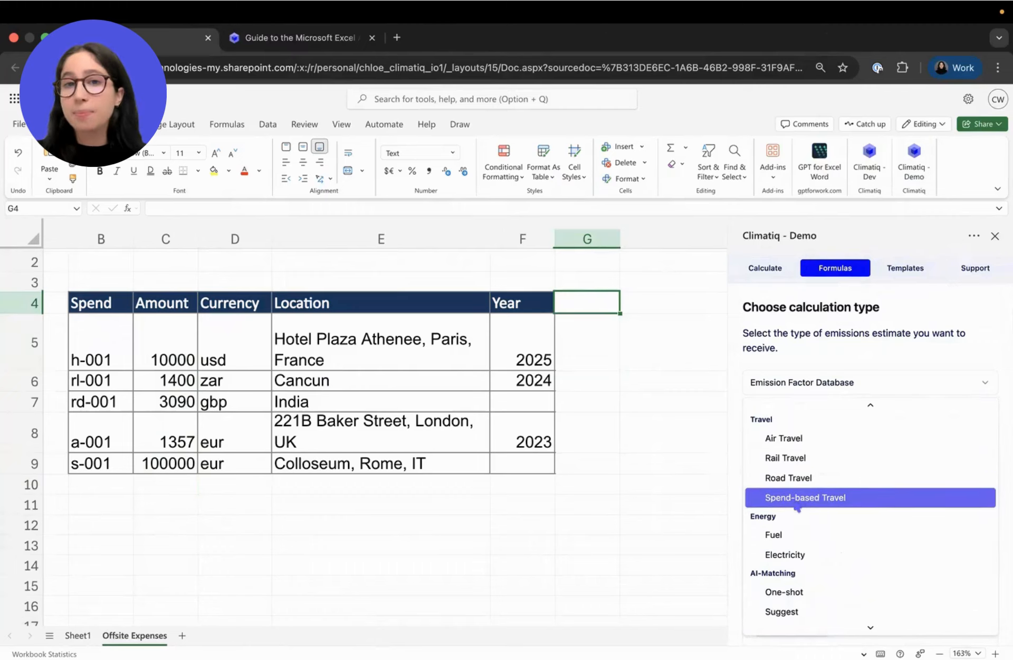
left_click(860, 497)
Examine the Spend-based Travel formula's arguments and required inputs, comparing them with the expense table's columns.
scroll(842, 438, "down", 2)
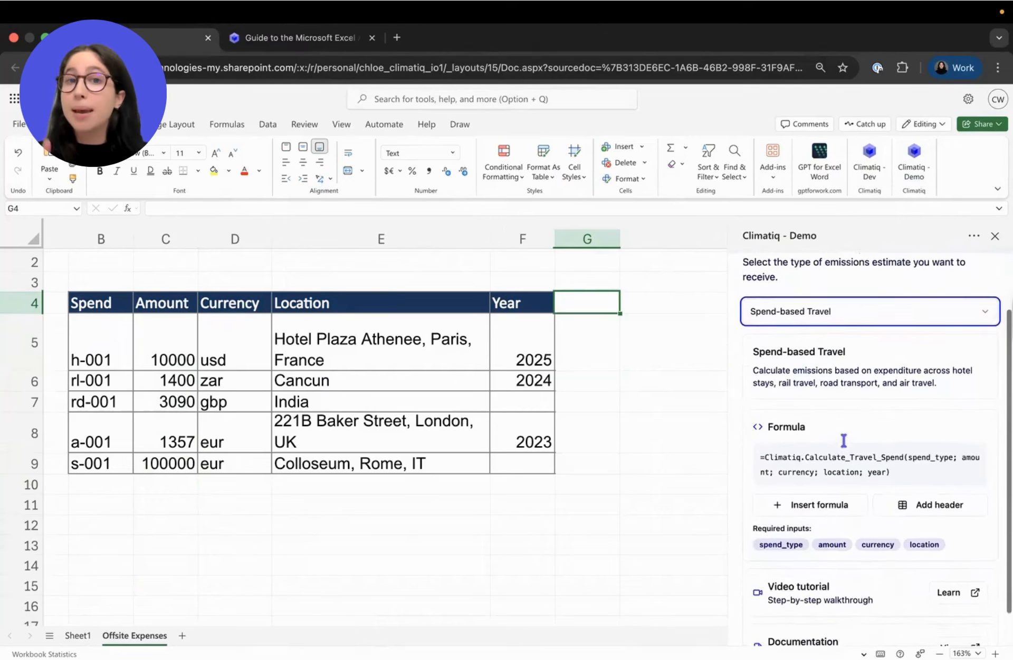
scroll(844, 441, "down", 1)
scroll(844, 441, "up", 1)
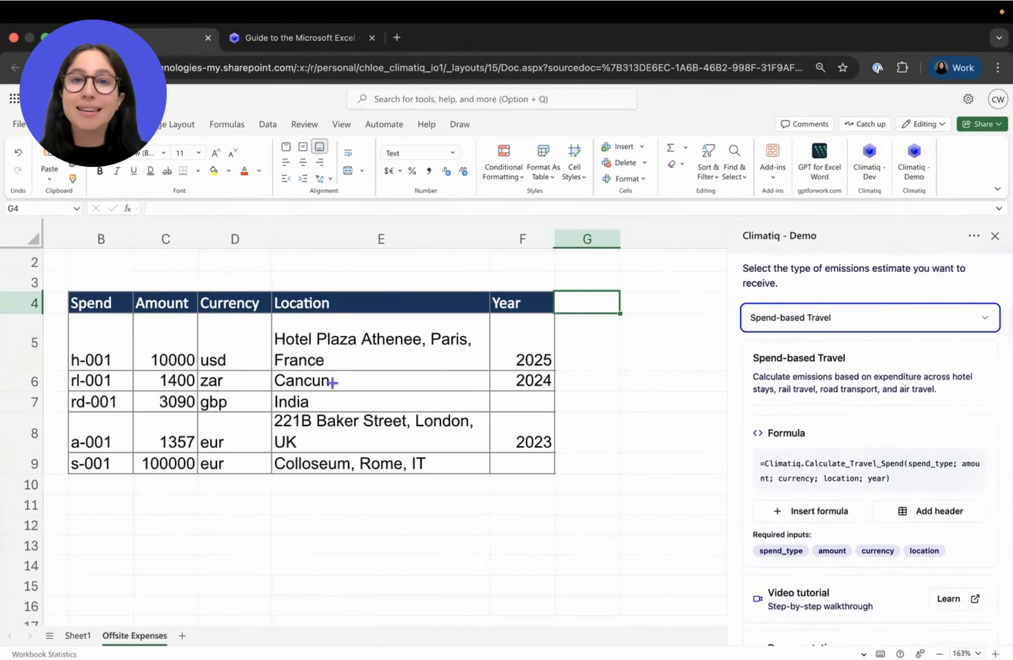
scroll(234, 369, "left", 2)
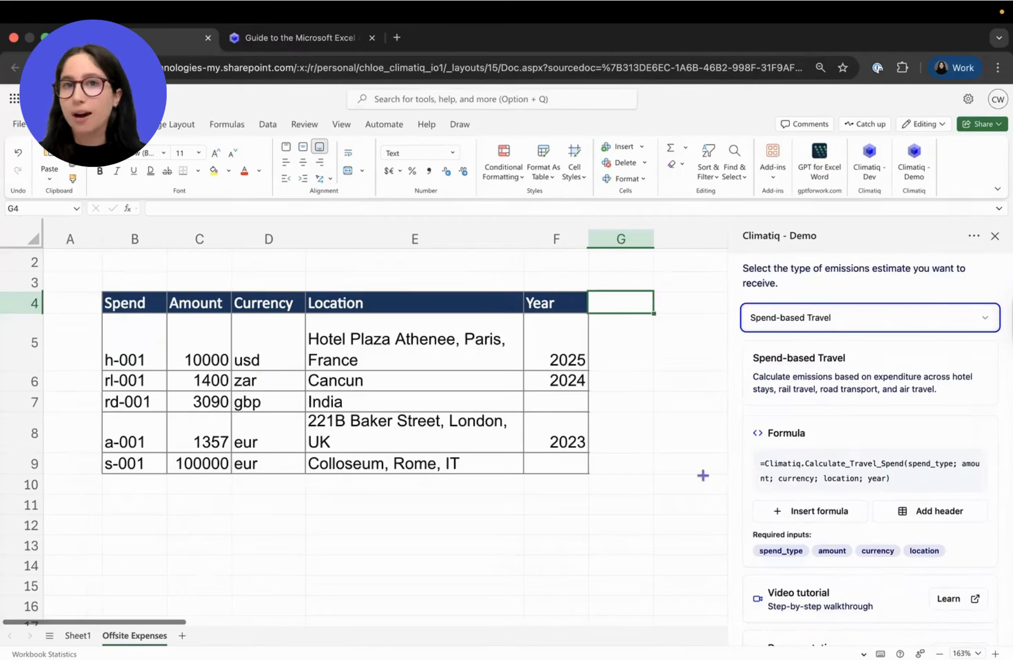
scroll(799, 459, "down", 1)
left_click(890, 415)
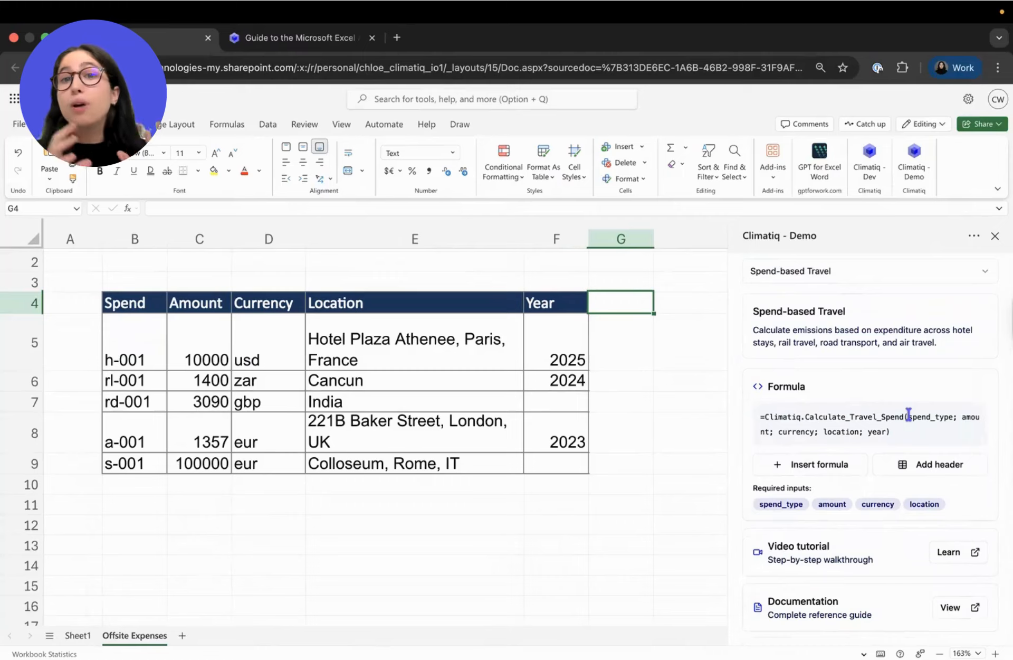
left_click_drag(908, 414, 937, 436)
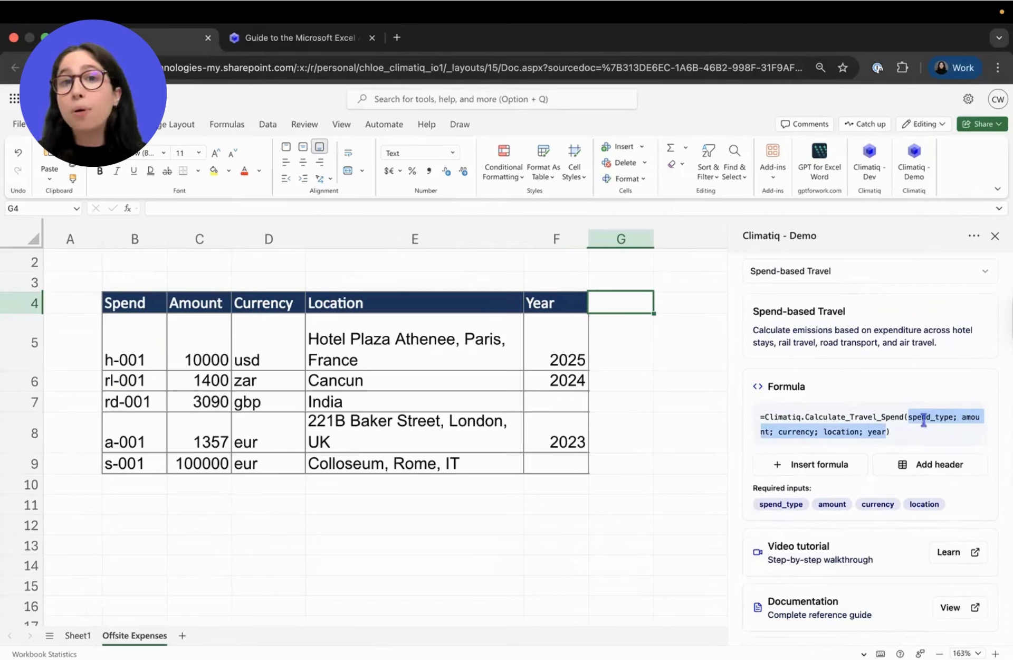
left_click(915, 437)
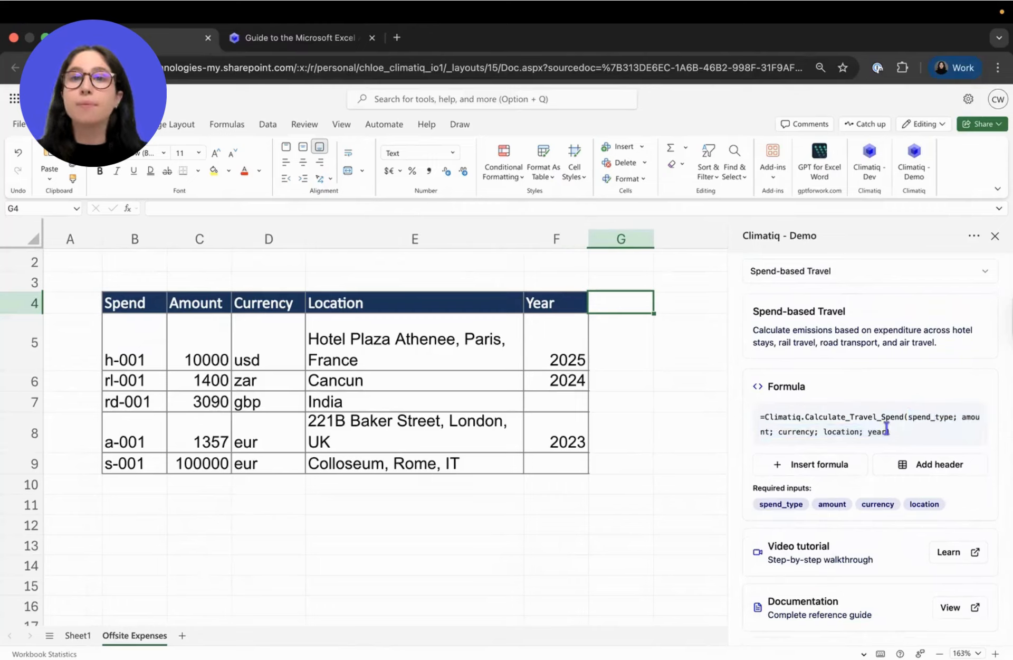
left_click_drag(908, 417, 944, 417)
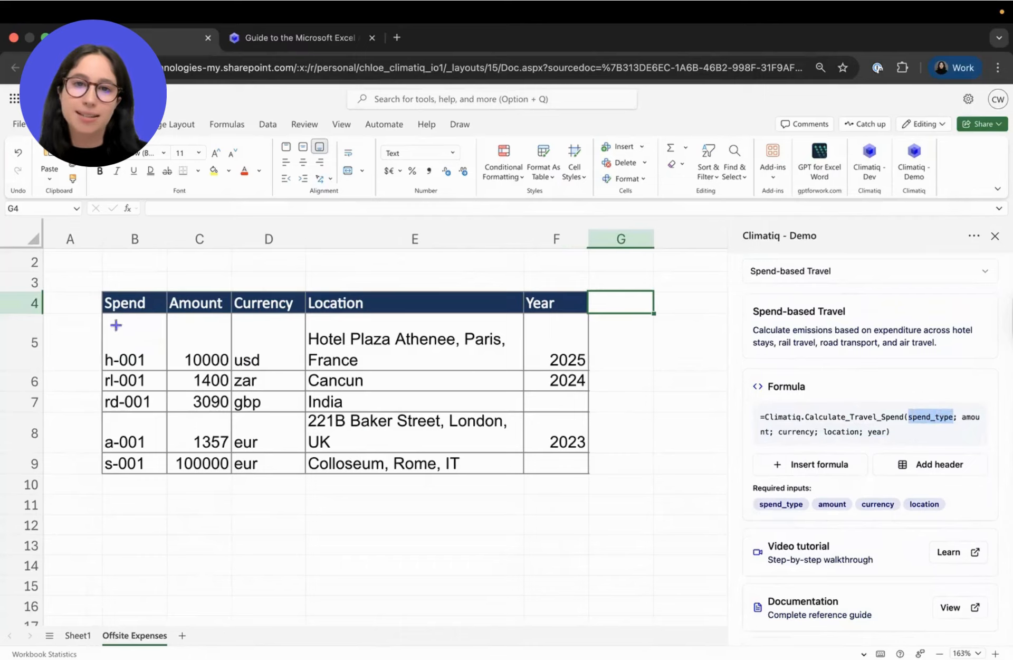
left_click(860, 416)
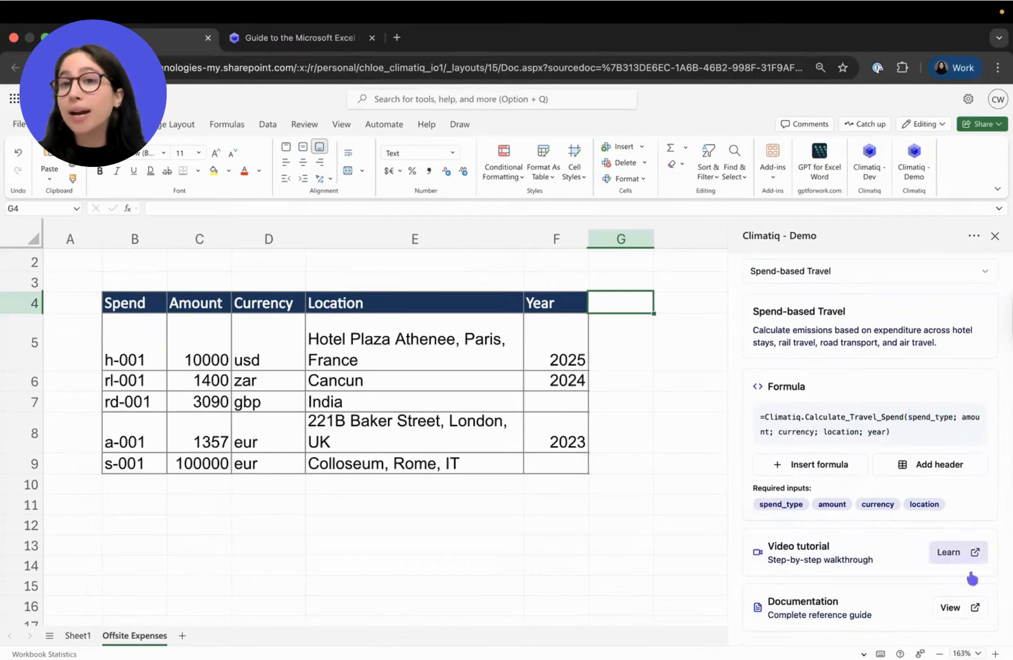
Open the Spend-based Travel documentation and read the valid values for the spend_type parameter.
left_click(959, 607)
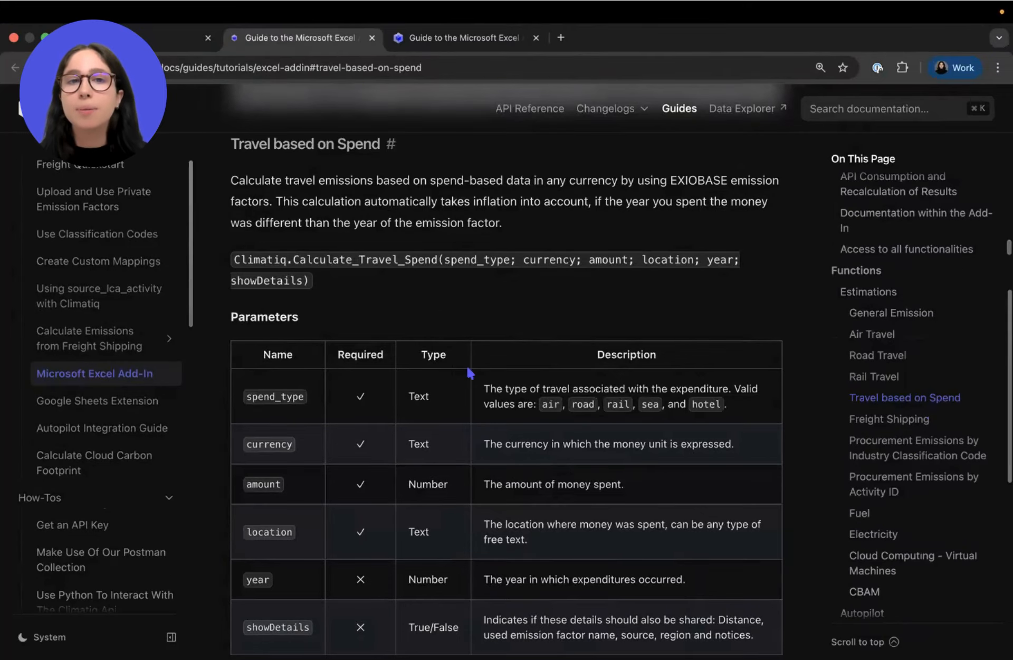
scroll(470, 373, "down", 3)
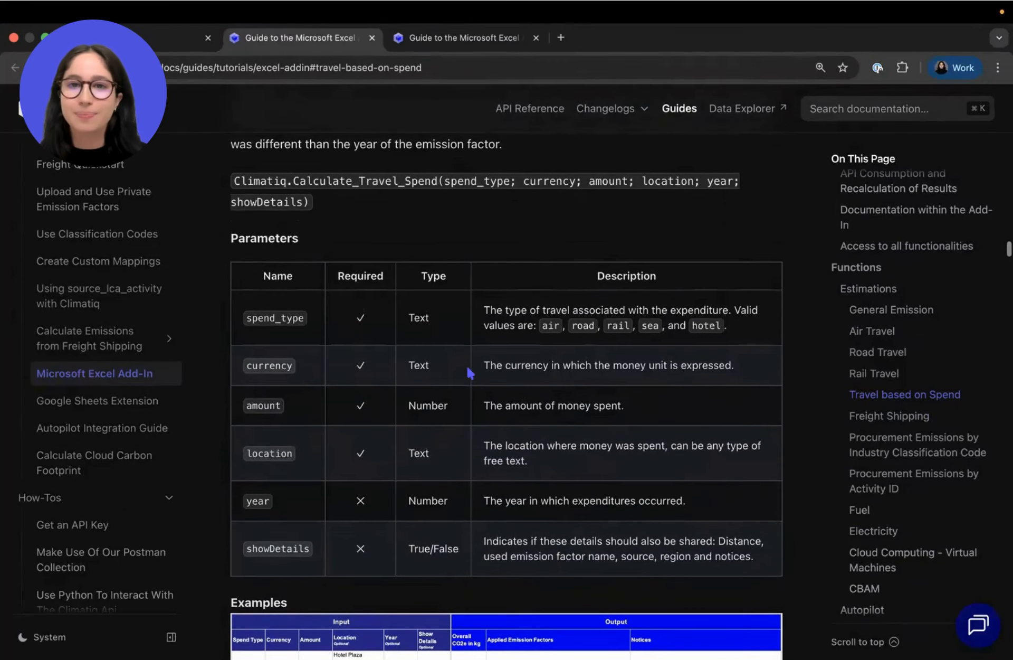
scroll(469, 373, "down", 3)
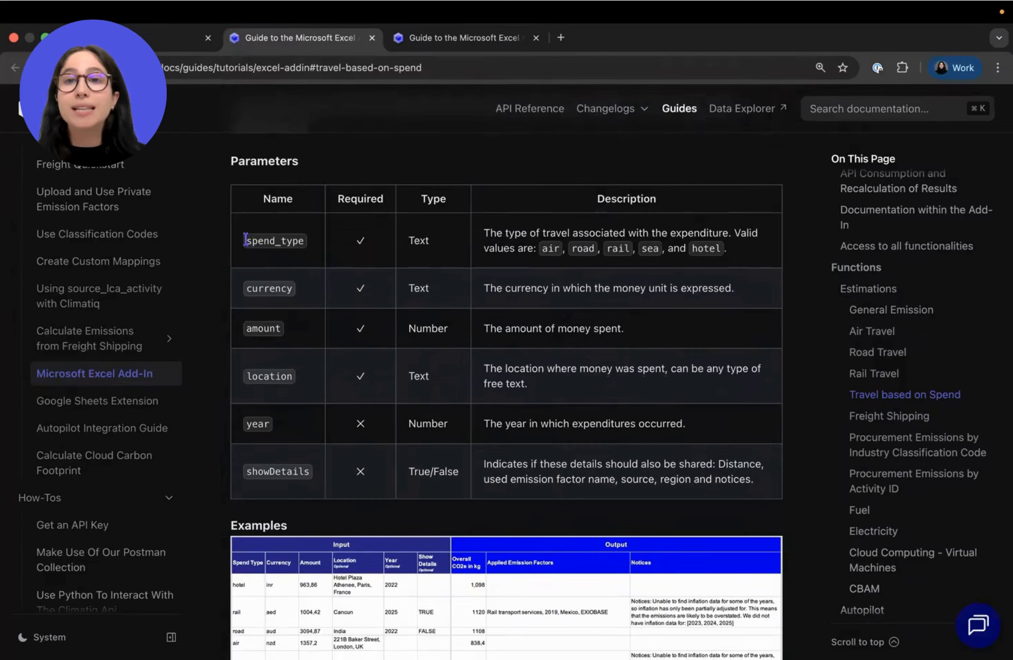
left_click_drag(246, 240, 542, 251)
left_click(734, 254)
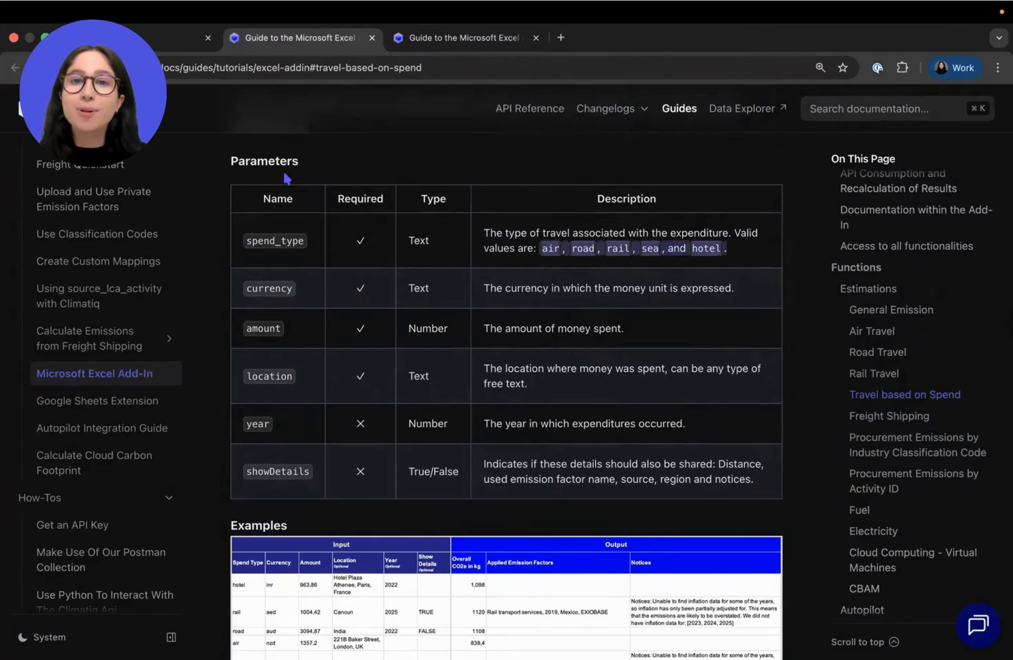
Return to the workbook and replace the Spend codes in B5:B9 with hotel, rail, road, air and sea.
left_click(185, 37)
left_click(125, 337)
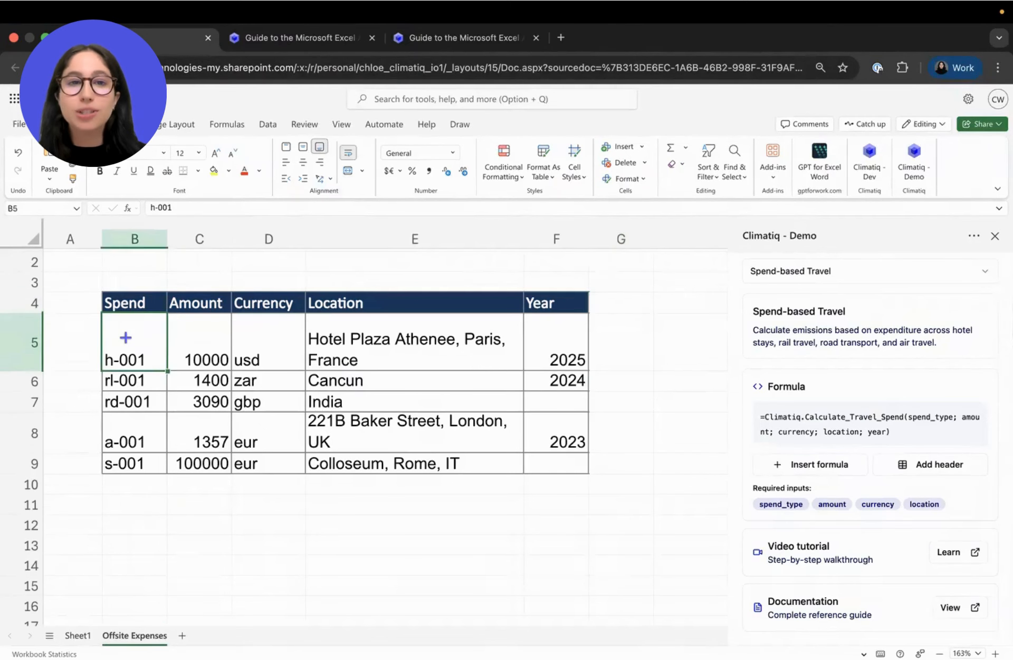
type("hotel")
key("Return")
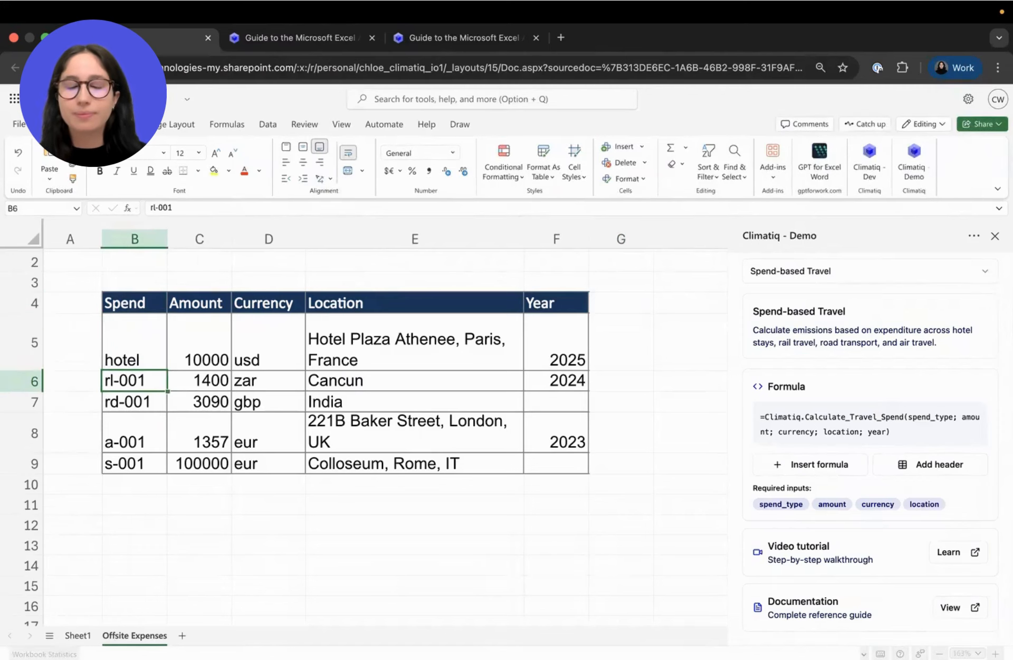
type("rail")
key("Return")
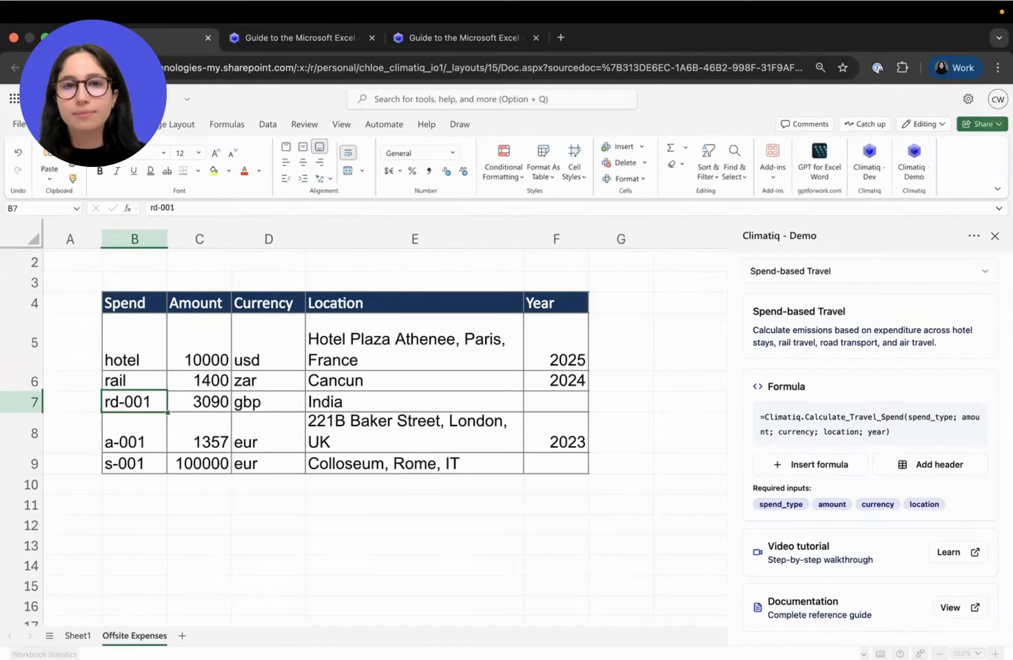
type("road")
key("Return")
type("air")
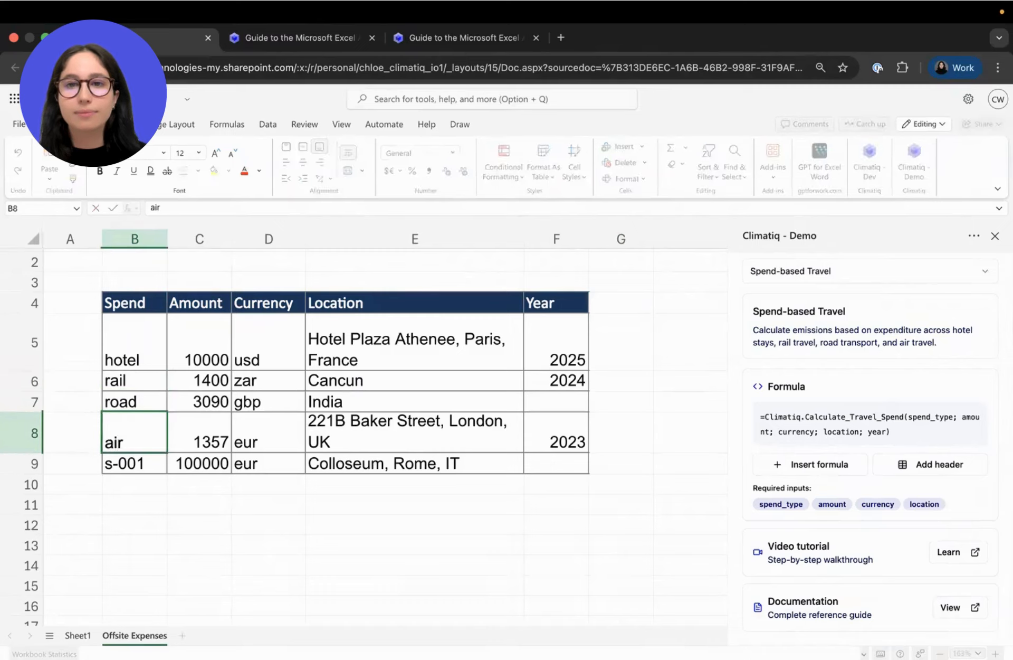
key("Return")
type("sea")
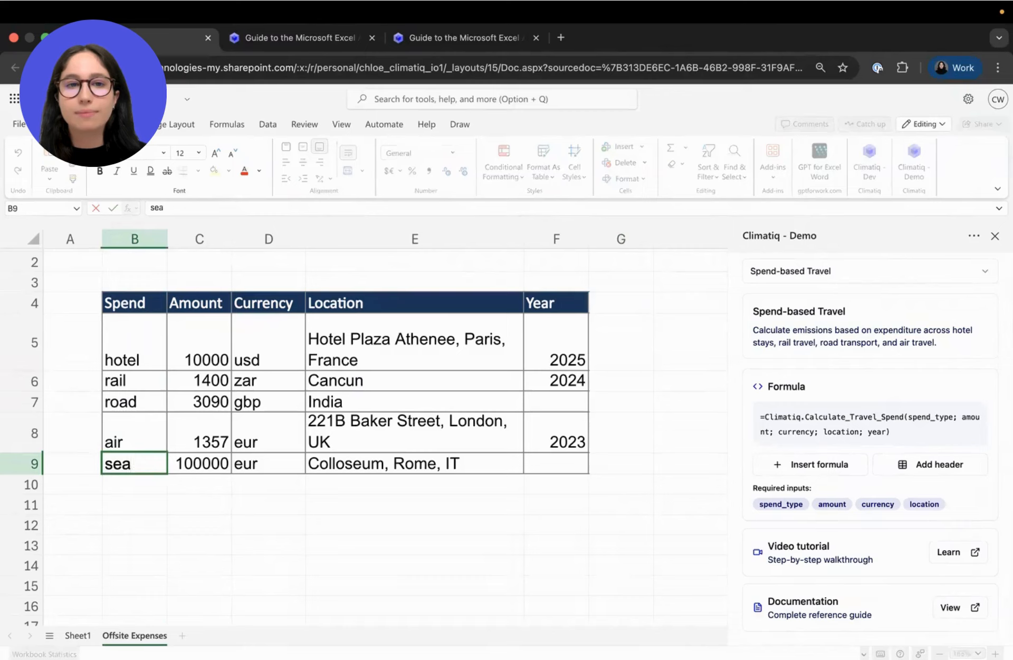
key("Return")
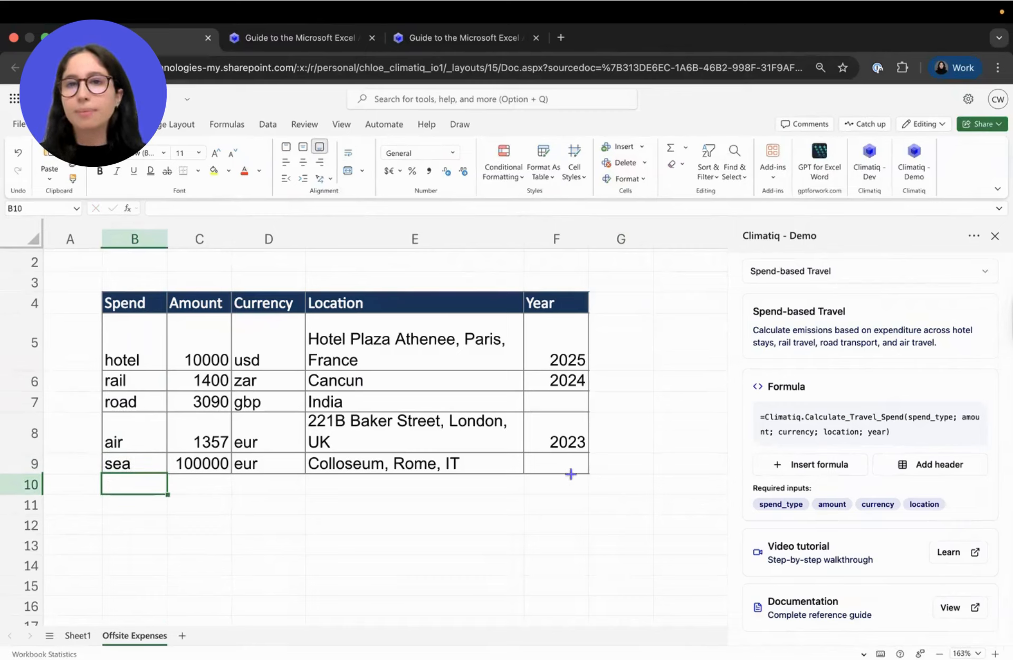
Start a formula in cell G5 with the CLIMATIQ.CALCULATE_TRAVEL_SPEND function.
left_click(609, 340)
scroll(612, 338, "right", 2)
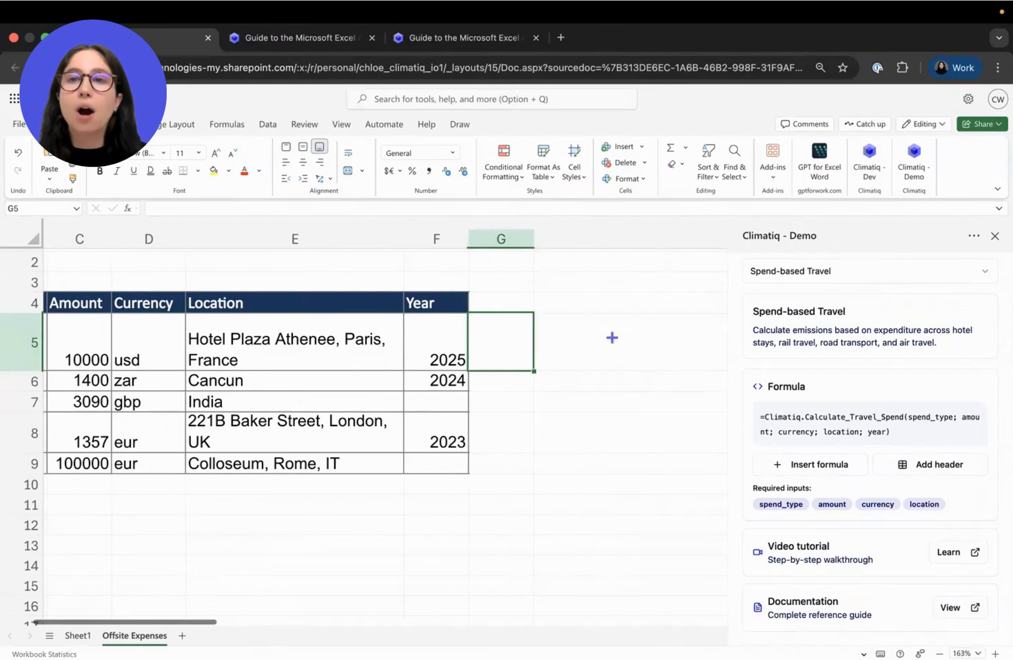
type("=")
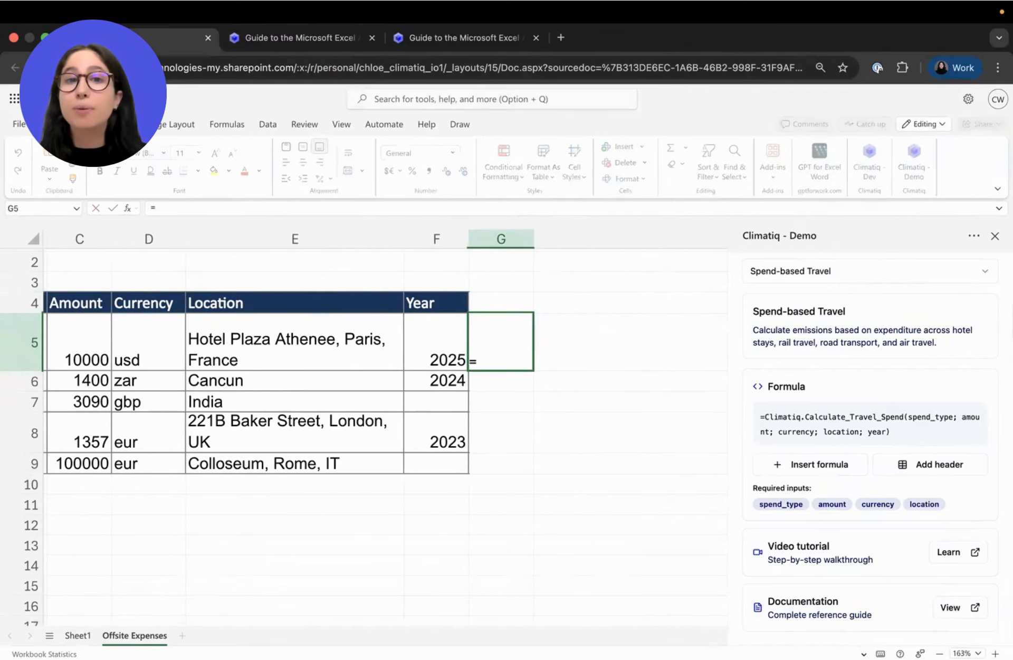
type("clim")
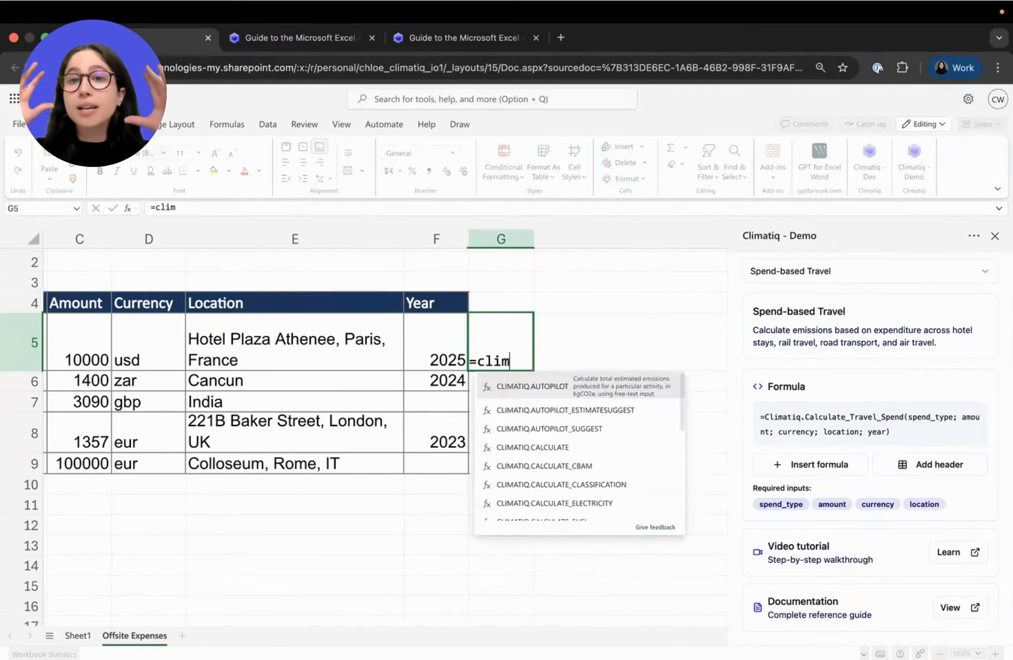
scroll(596, 447, "down", 5)
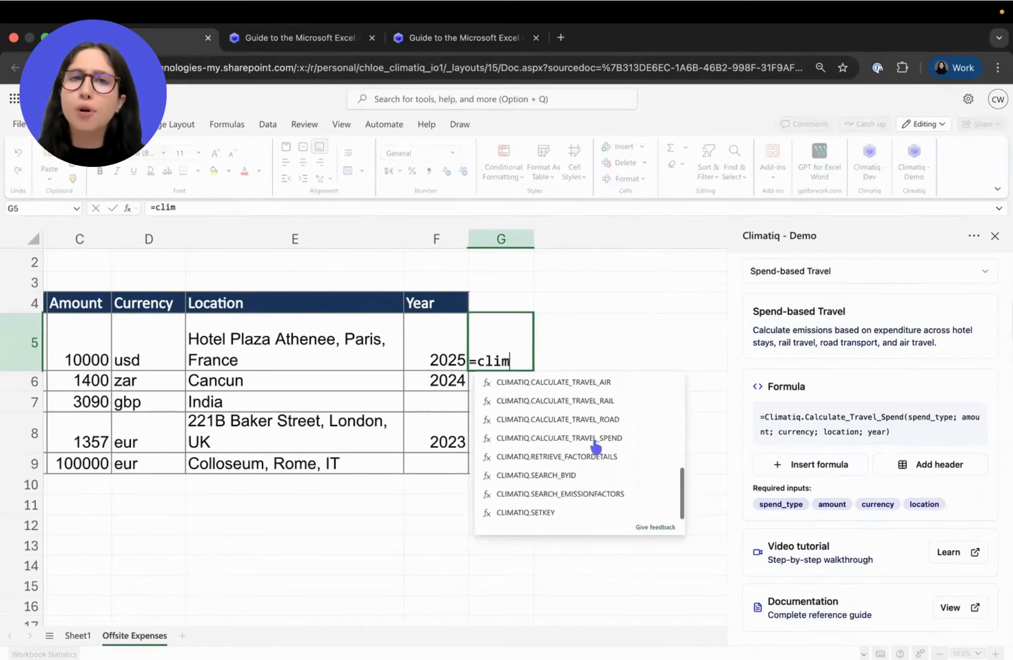
double_click(559, 448)
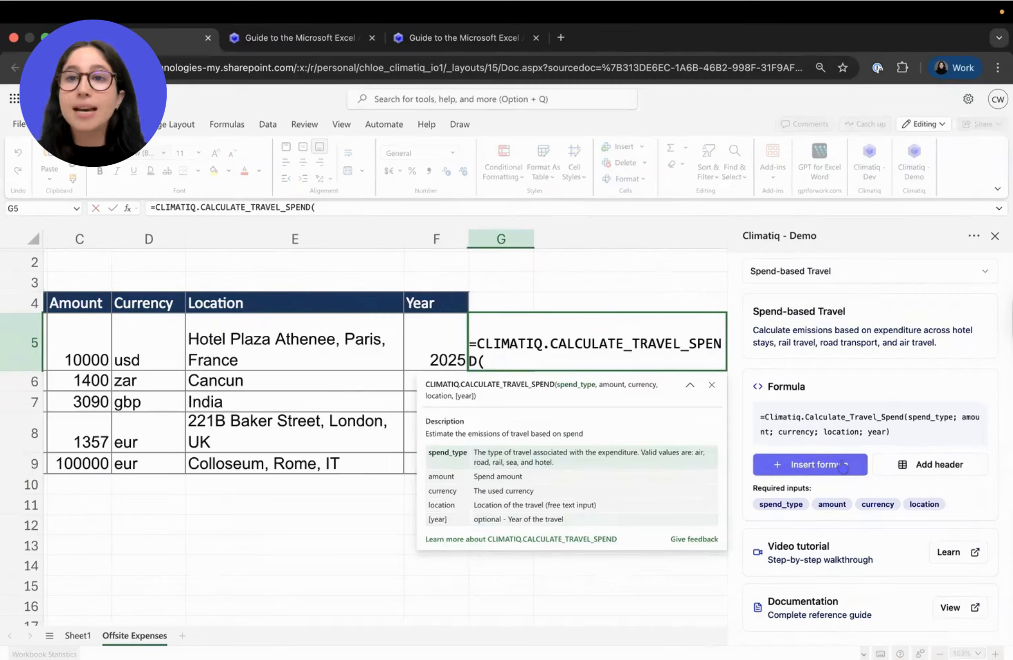
Complete the G5 formula with the arguments B5, C5, D5, E5 and F5 and calculate the hotel row's emissions.
scroll(309, 439, "left", 4)
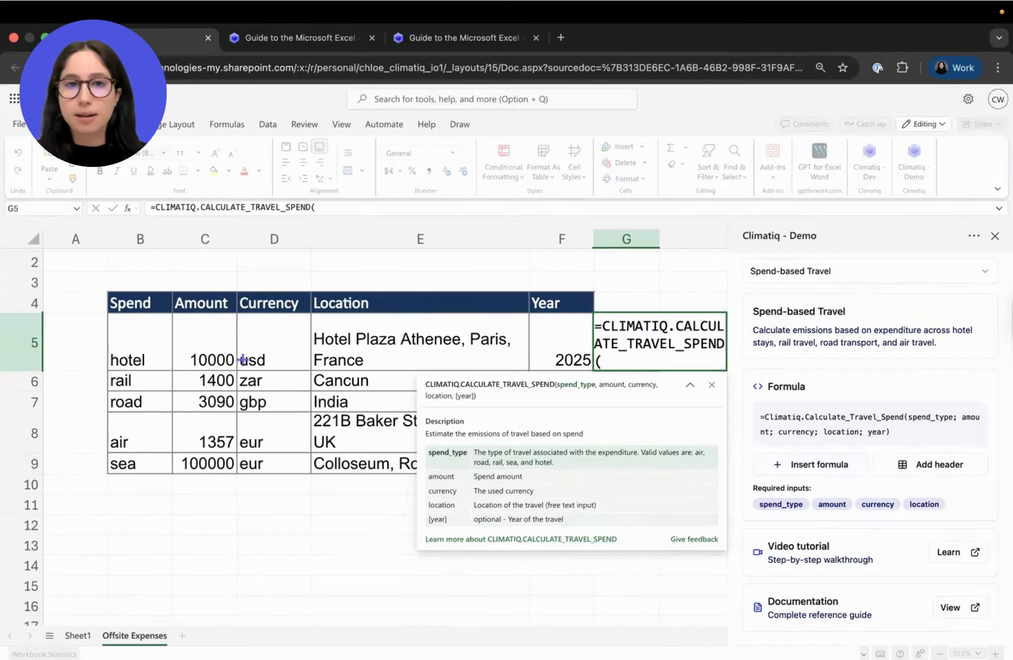
scroll(138, 344, "right", 1)
left_click(129, 348)
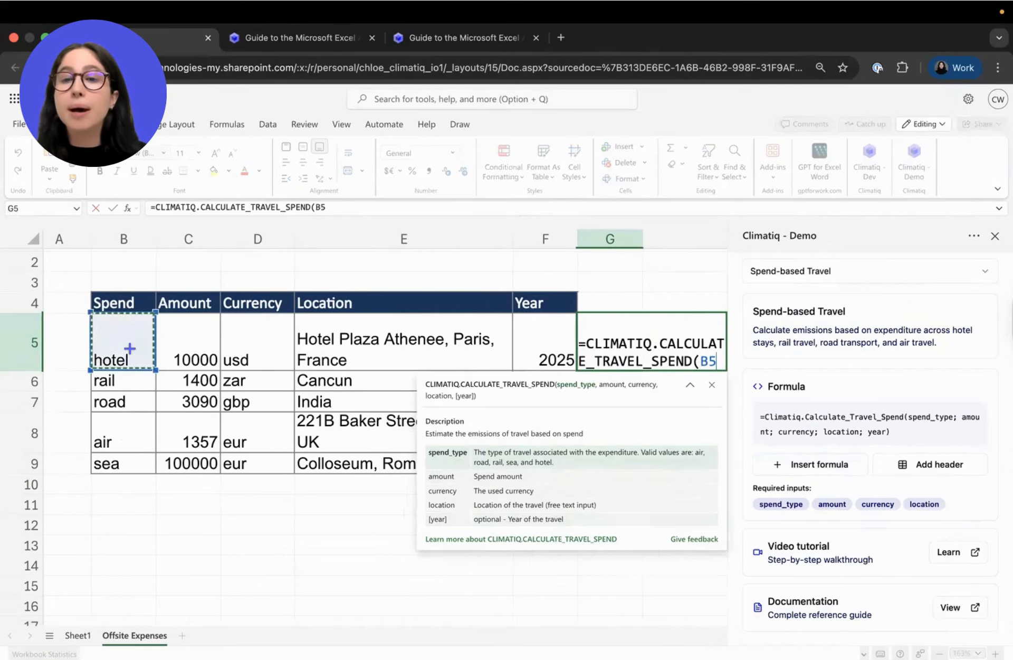
type(",")
left_click(201, 350)
type(",")
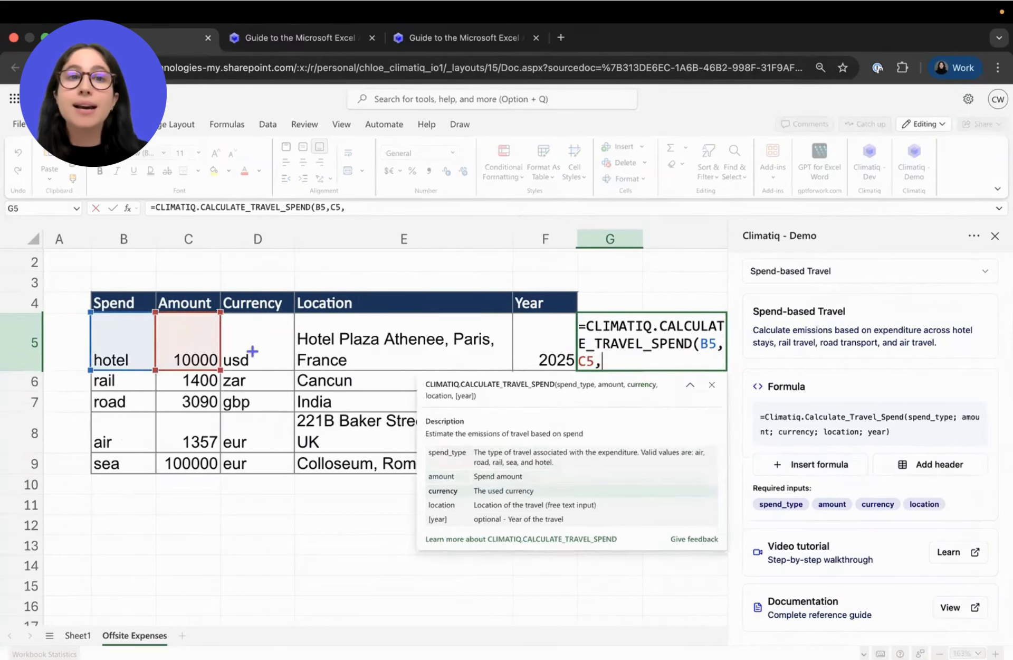
left_click(251, 351)
type(",")
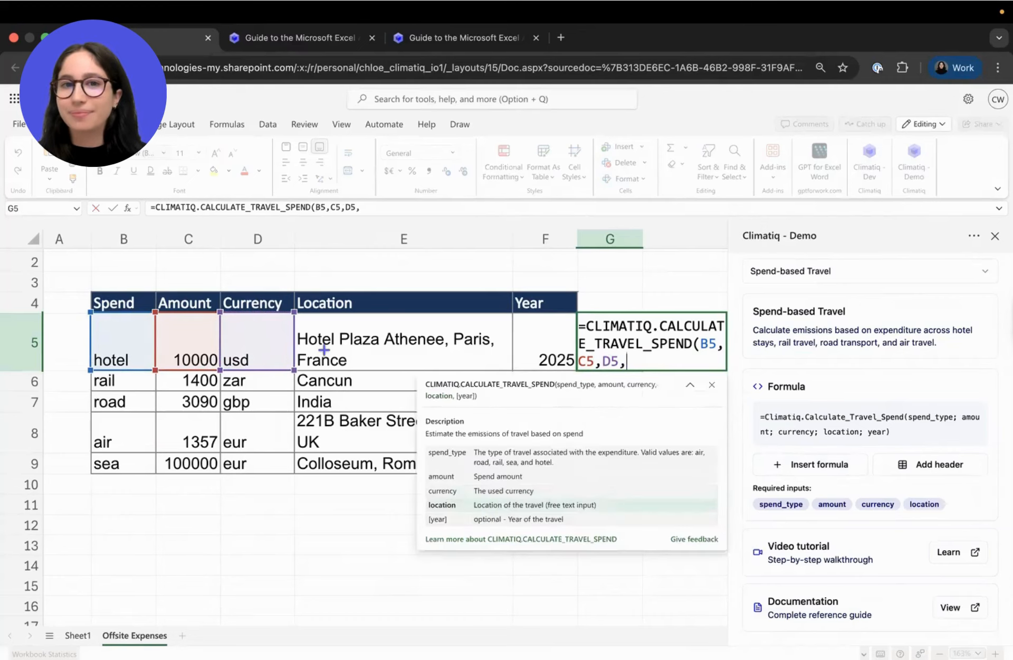
left_click(324, 350)
type(",")
left_click(533, 341)
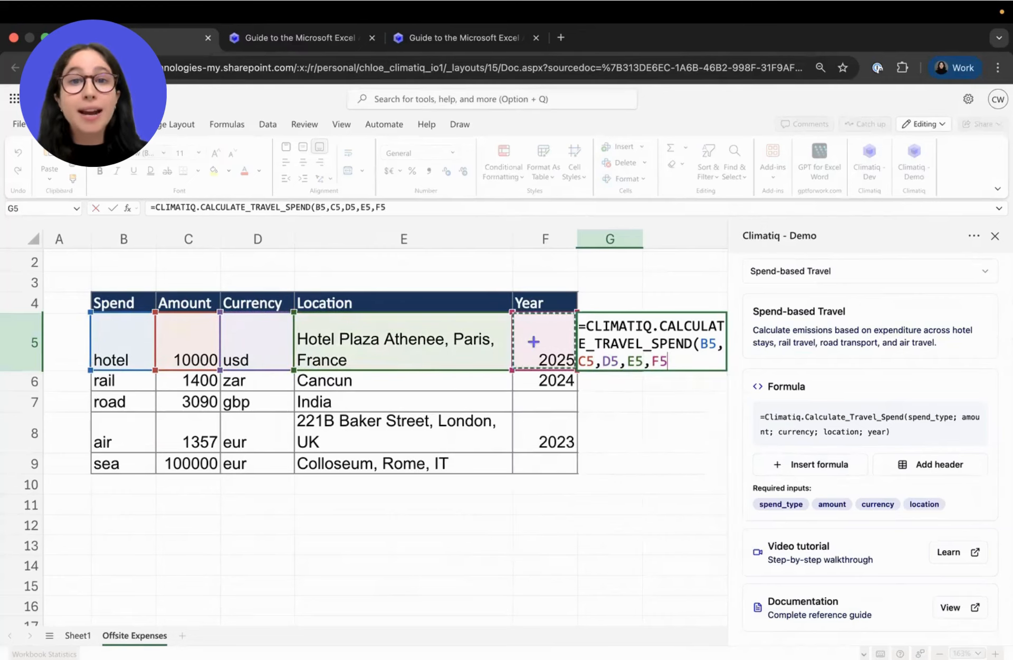
type(")")
key("Return")
Review the emissions, emission factor and notices returned for the hotel row.
scroll(570, 386, "right", 8)
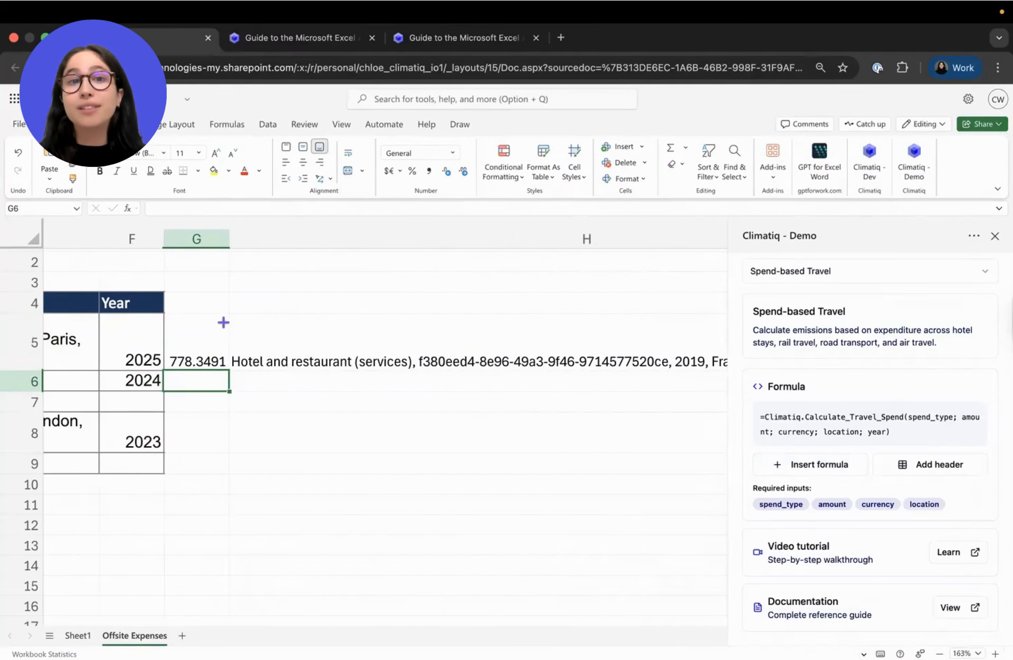
scroll(317, 341, "right", 10)
scroll(315, 341, "left", 12)
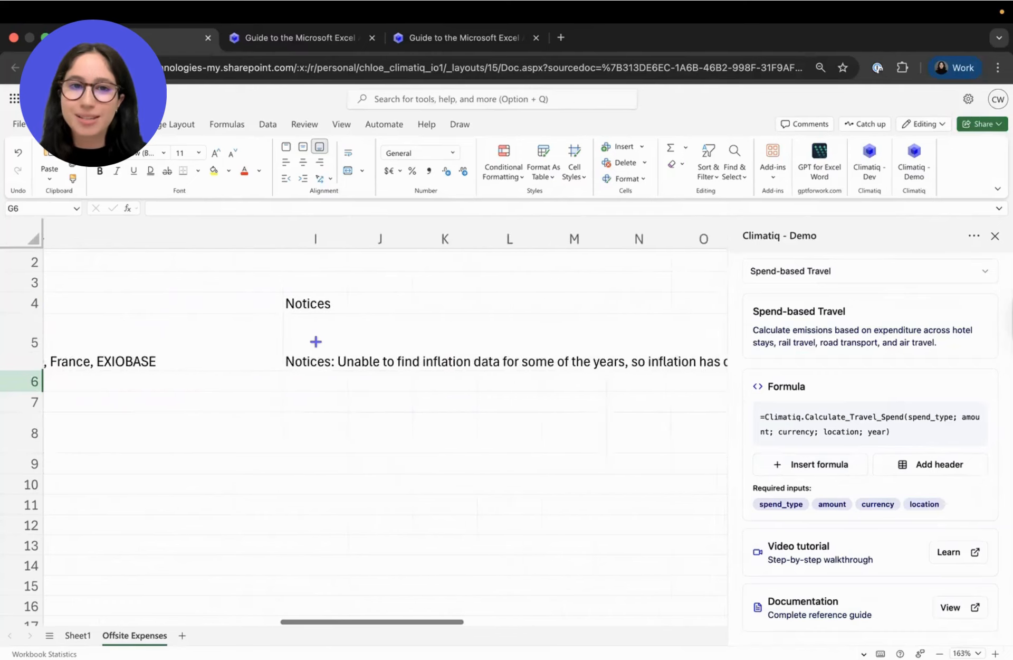
Insert the add-in's descriptive result headers into the header row, starting from cell G4.
scroll(315, 341, "left", 2)
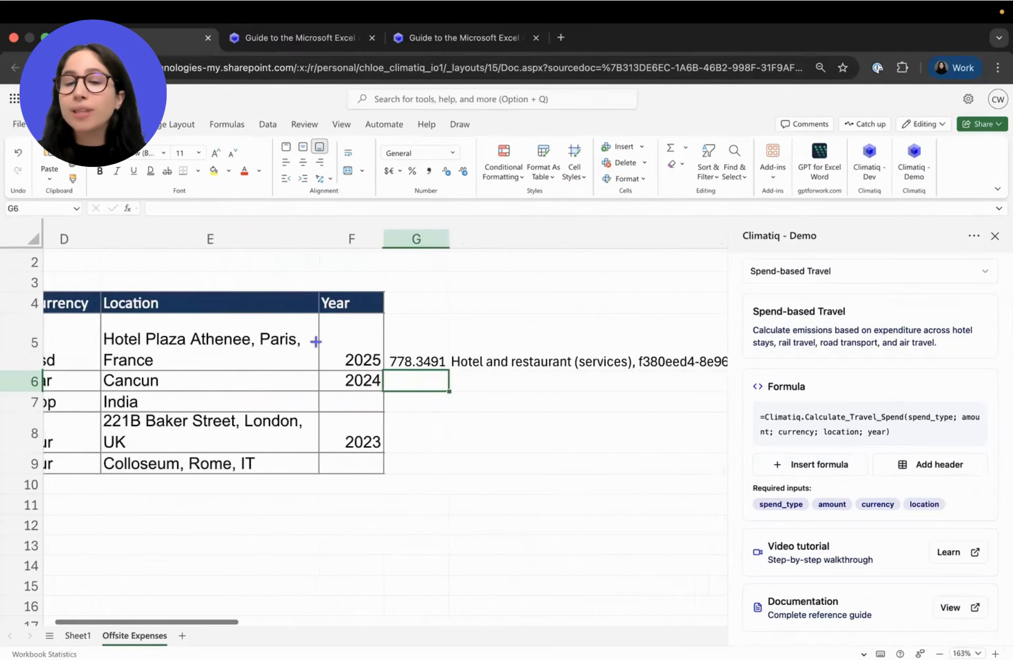
left_click(414, 302)
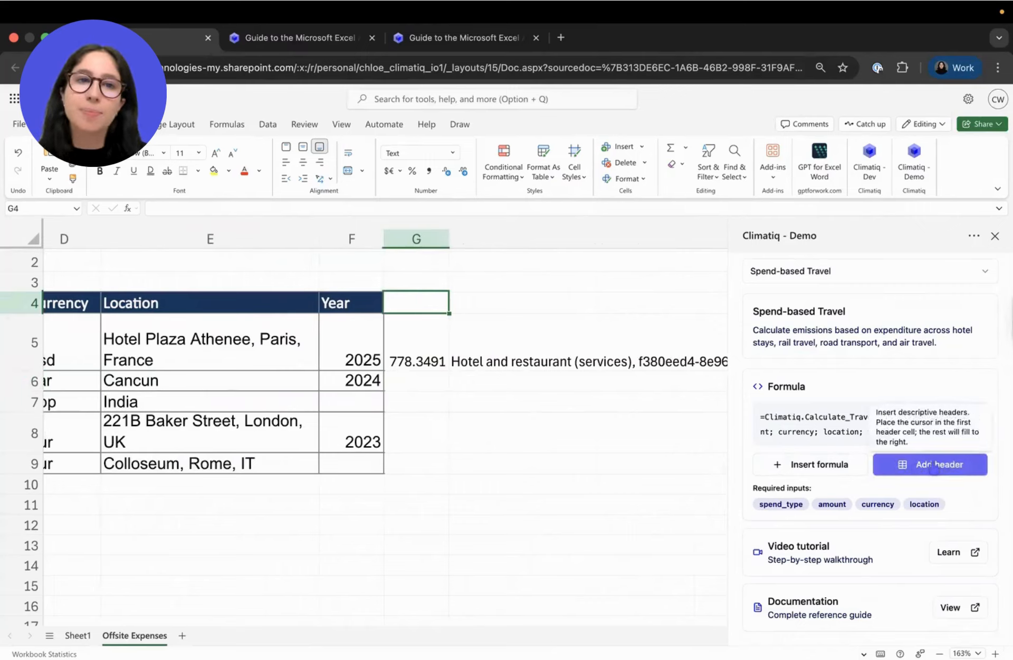
left_click(933, 468)
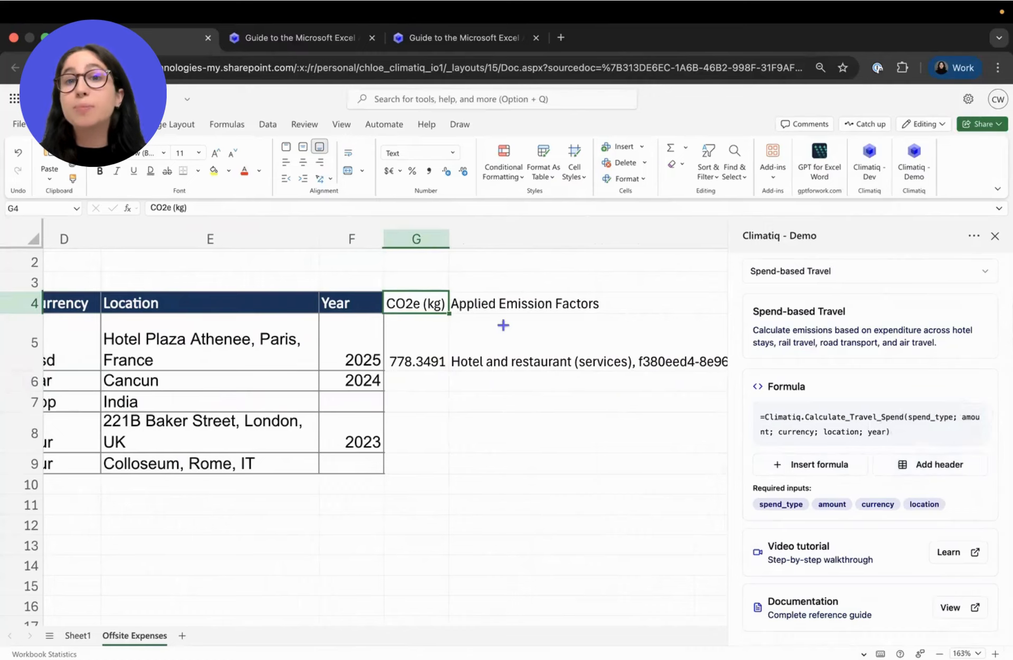
scroll(482, 323, "right", 1)
scroll(519, 299, "right", 6)
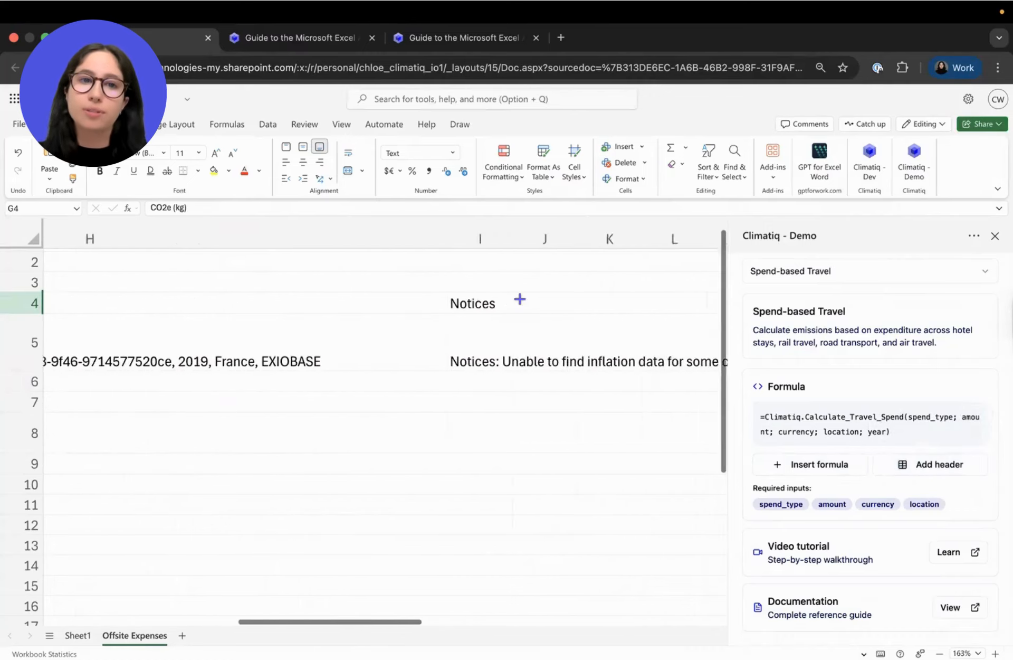
scroll(519, 300, "left", 4)
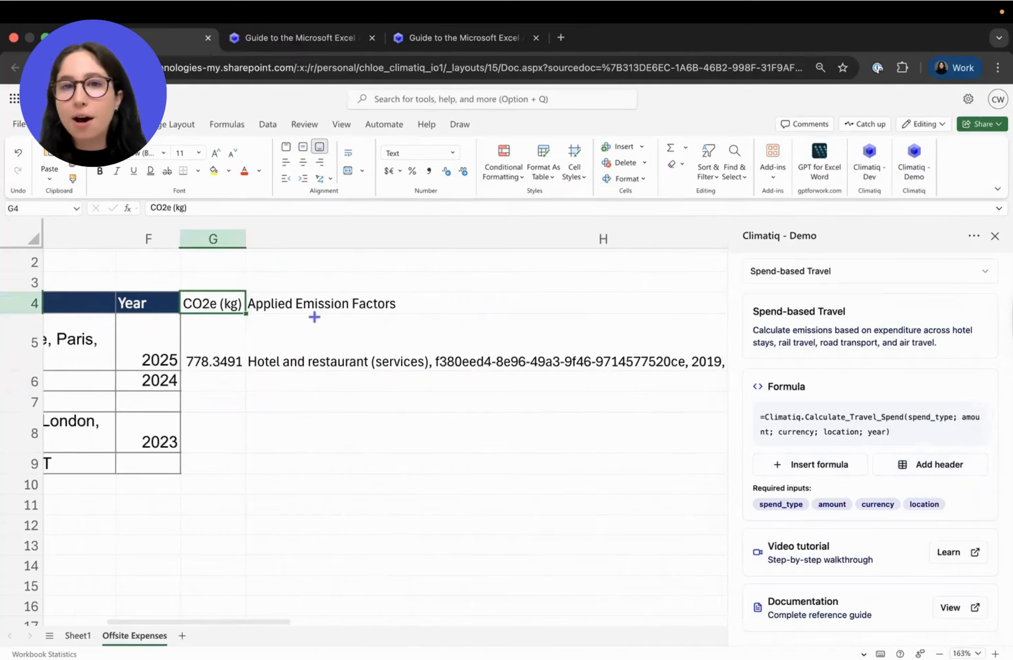
Examine the hotel row's CO2e value and the details of its applied emission factor in columns G and H.
scroll(219, 331, "up", 2)
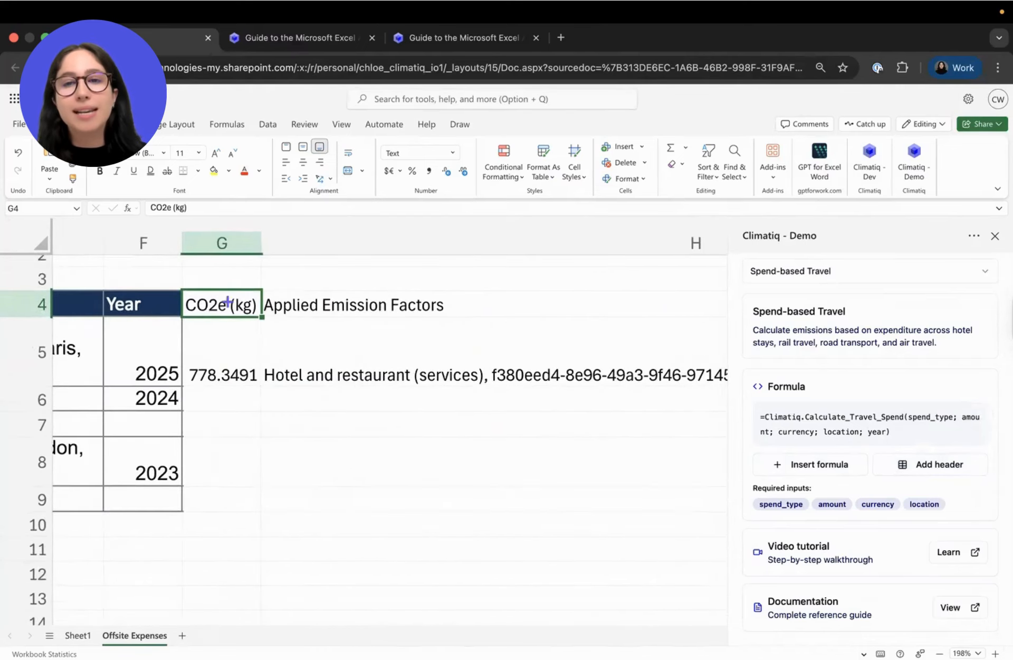
left_click_drag(225, 302, 228, 349)
scroll(227, 348, "up", 2)
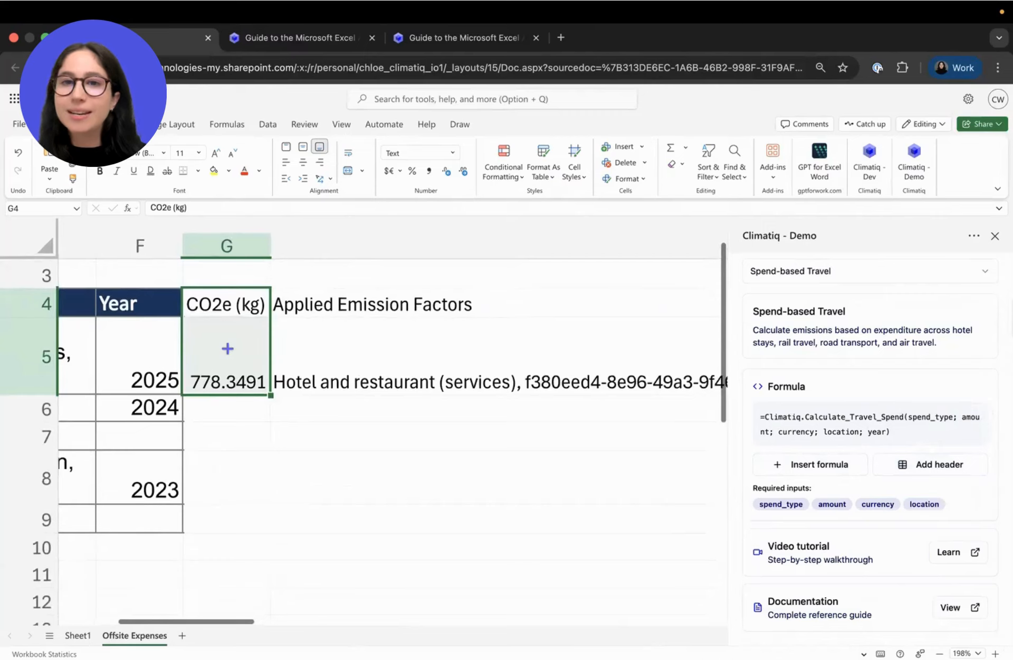
left_click_drag(396, 302, 394, 354)
scroll(394, 354, "right", 3)
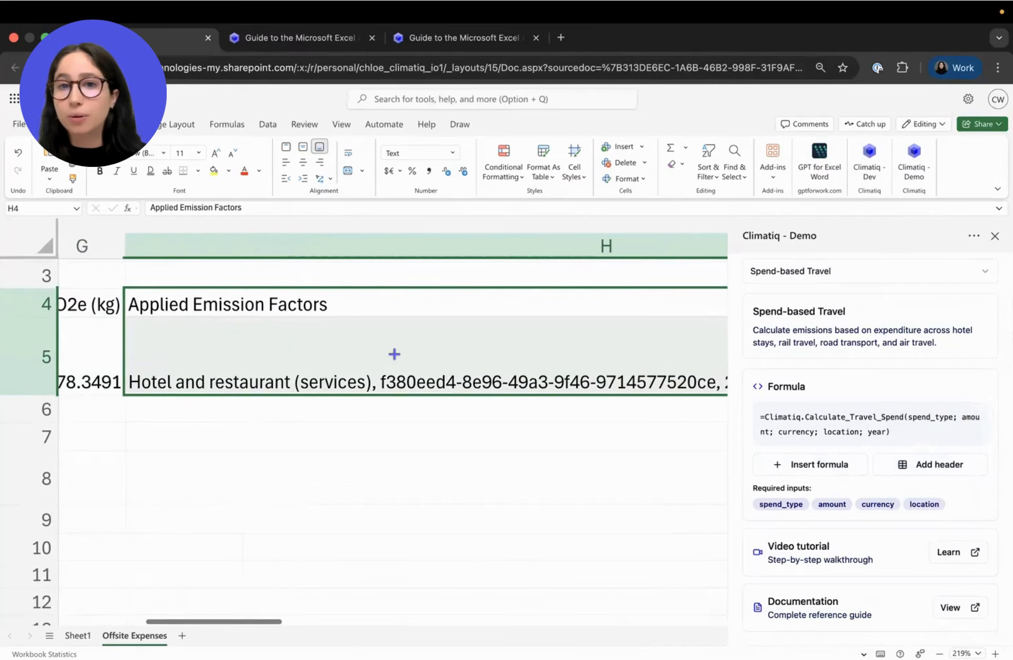
left_click(397, 438)
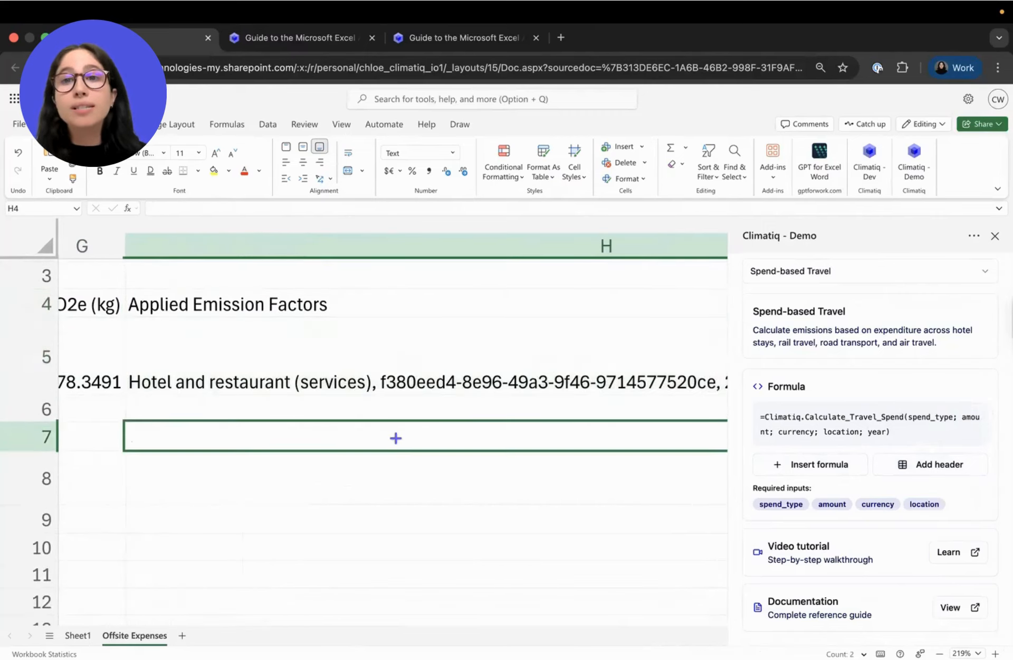
left_click(132, 380)
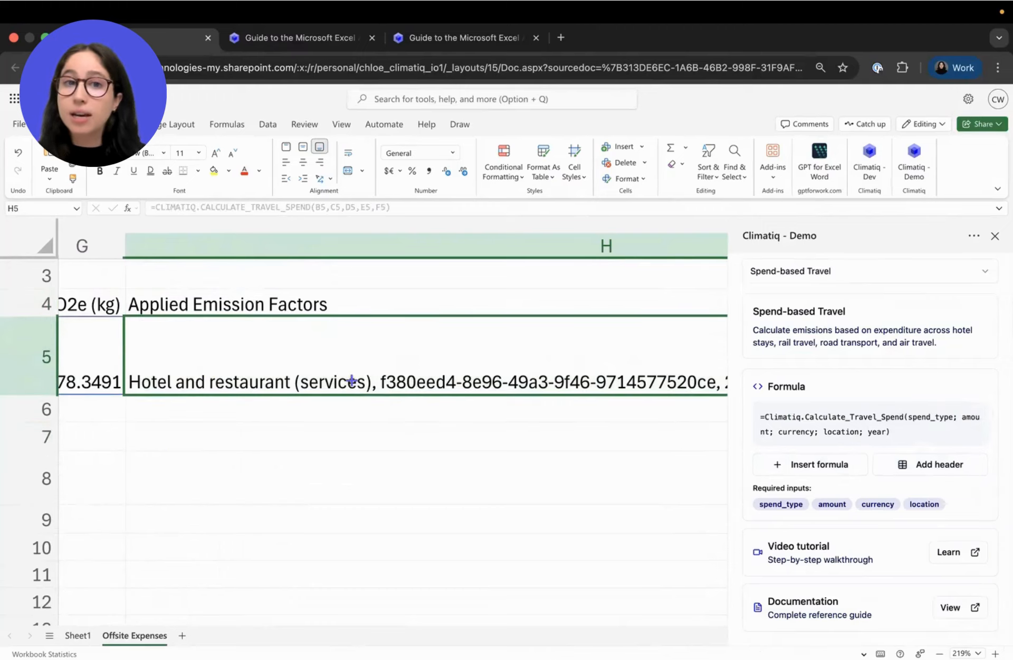
scroll(352, 380, "right", 5)
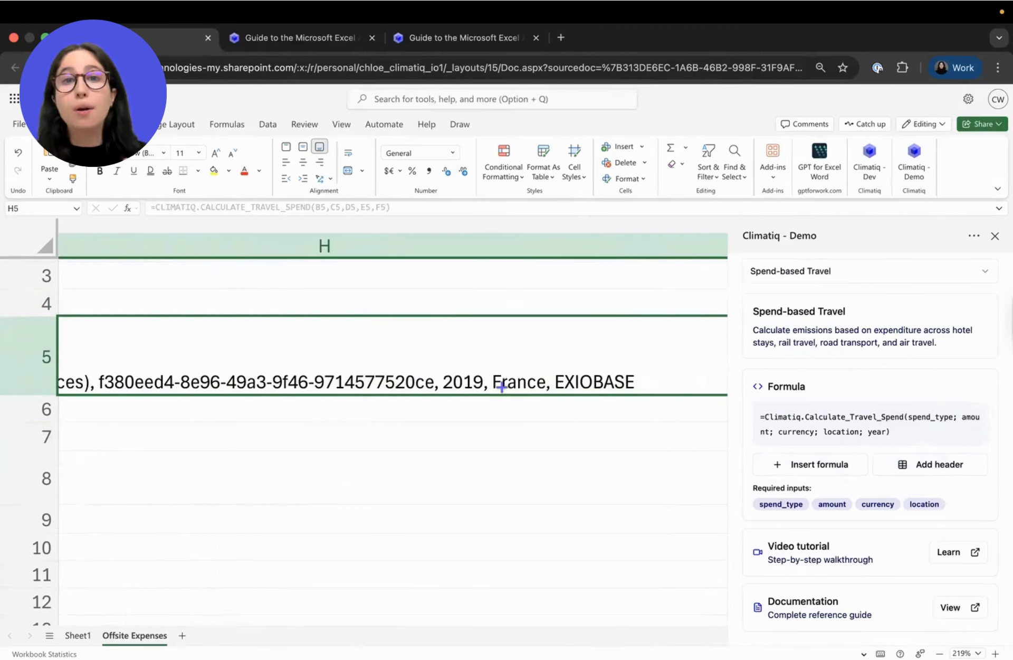
scroll(404, 381, "left", 3)
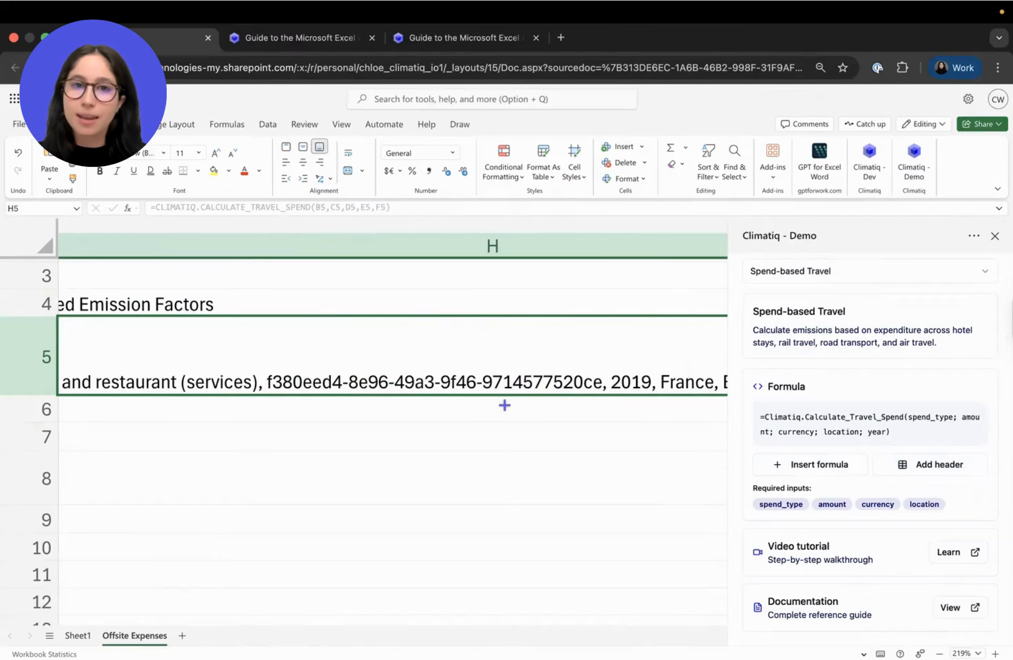
scroll(504, 405, "right", 2)
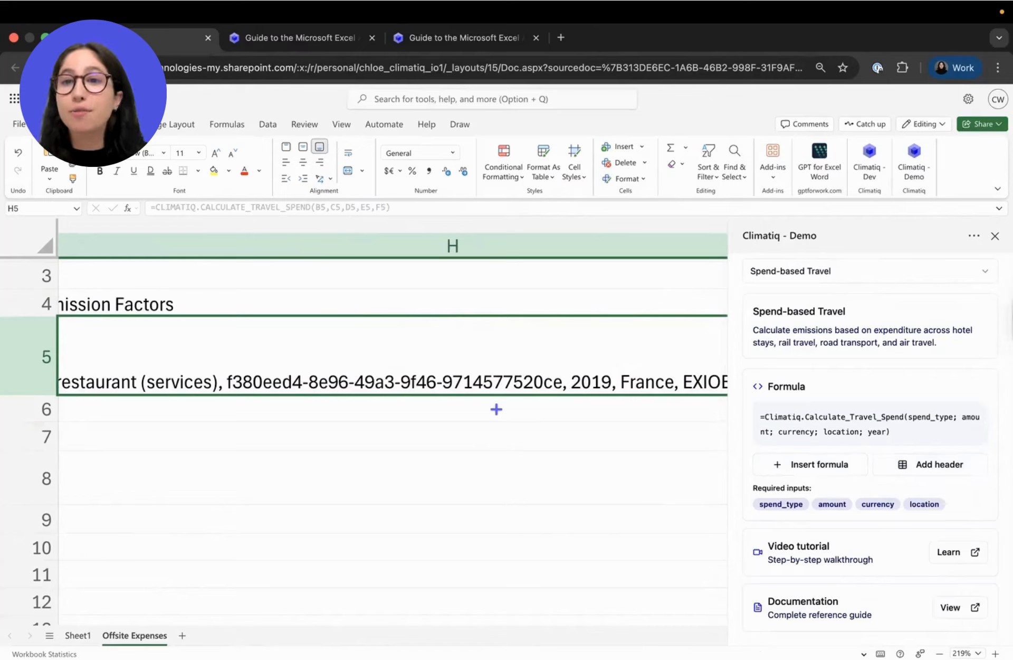
Browse the add-in's list of functions through the Audit-Trail section, keeping Spend-based Travel selected.
left_click(842, 278)
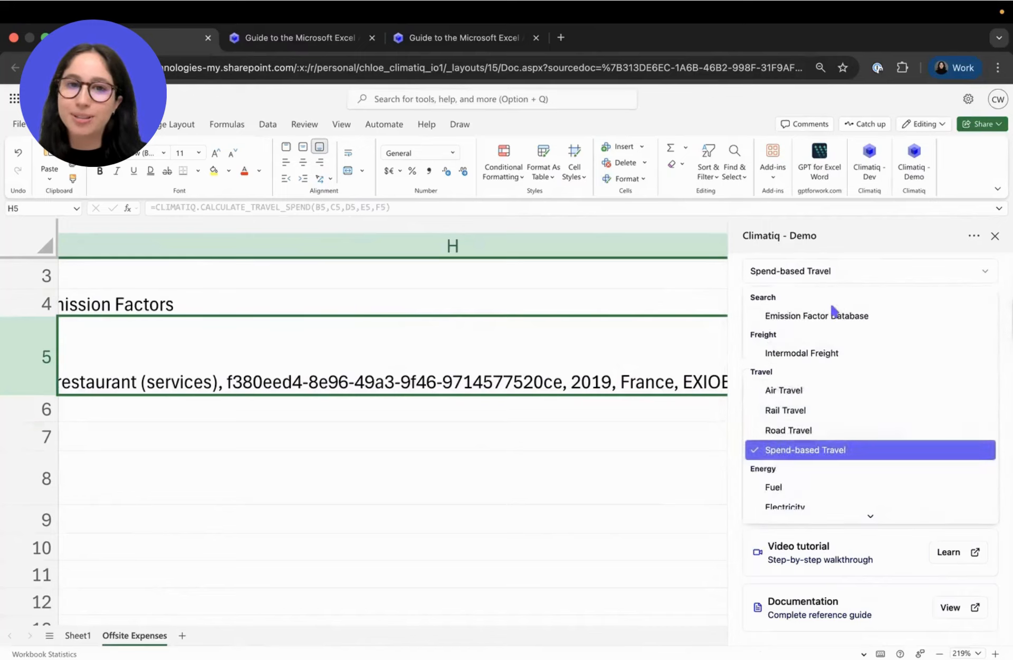
scroll(832, 400, "down", 5)
scroll(832, 399, "down", 3)
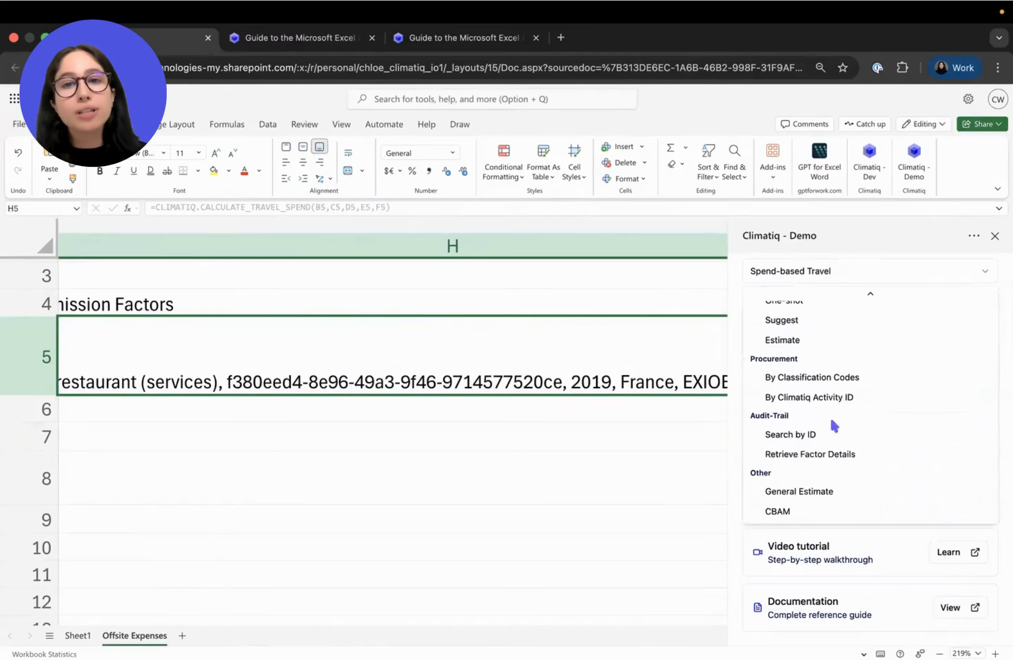
left_click(669, 413)
Examine the Notices column entry for the hotel row.
scroll(669, 414, "right", 10)
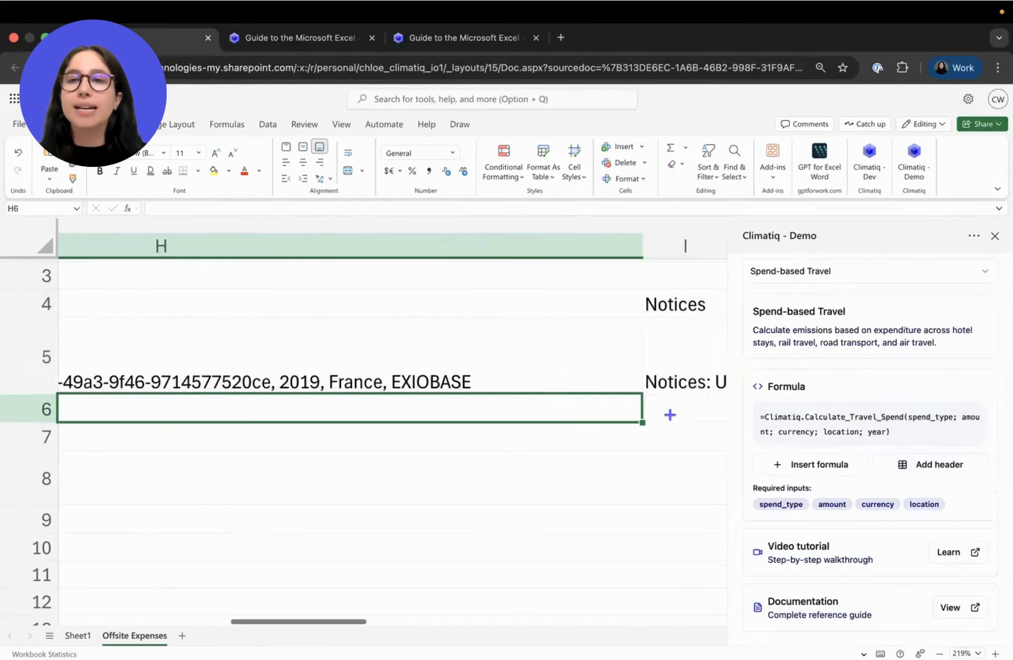
left_click_drag(385, 315, 367, 366)
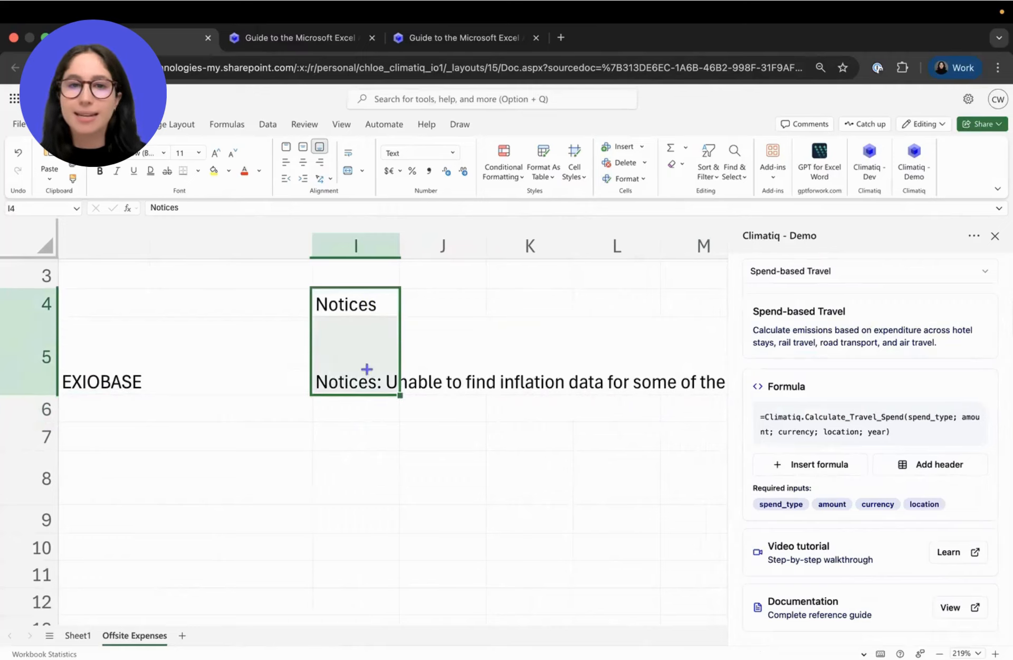
left_click(479, 386)
scroll(308, 360, "left", 10)
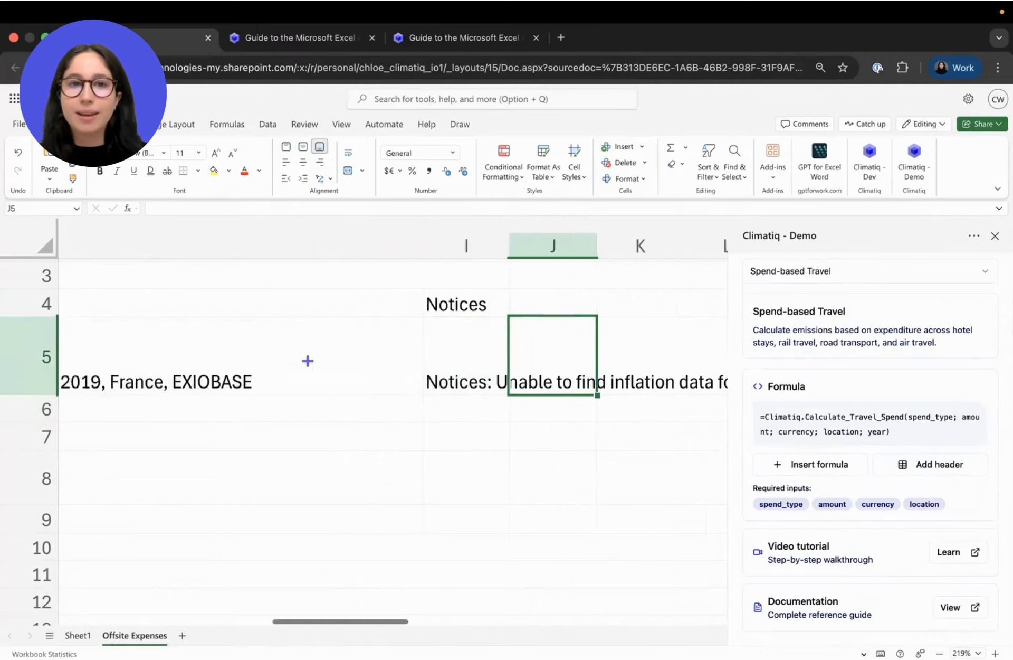
Fill the travel spend formula from G5 down to G9 to calculate emissions for the remaining expense rows.
scroll(308, 361, "right", 3)
left_click(462, 369)
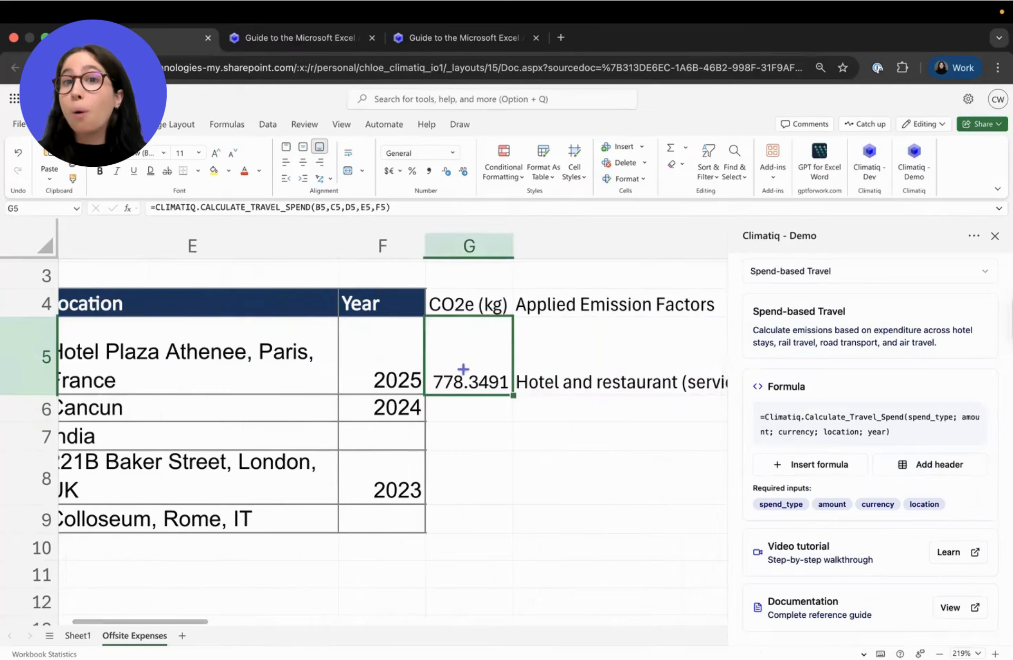
left_click_drag(510, 394, 484, 515)
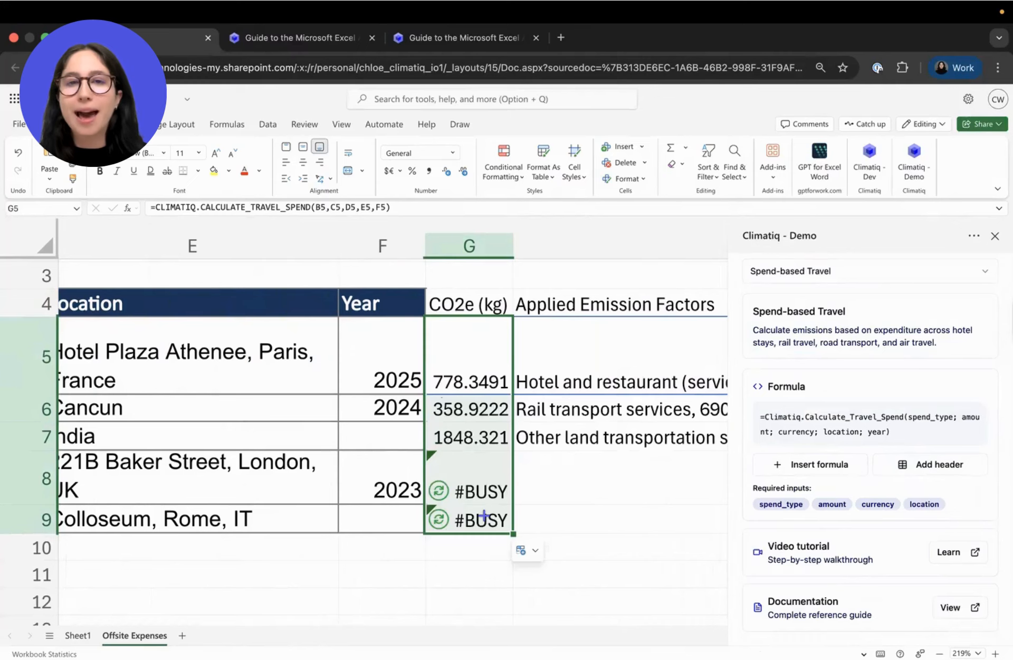
left_click(565, 457)
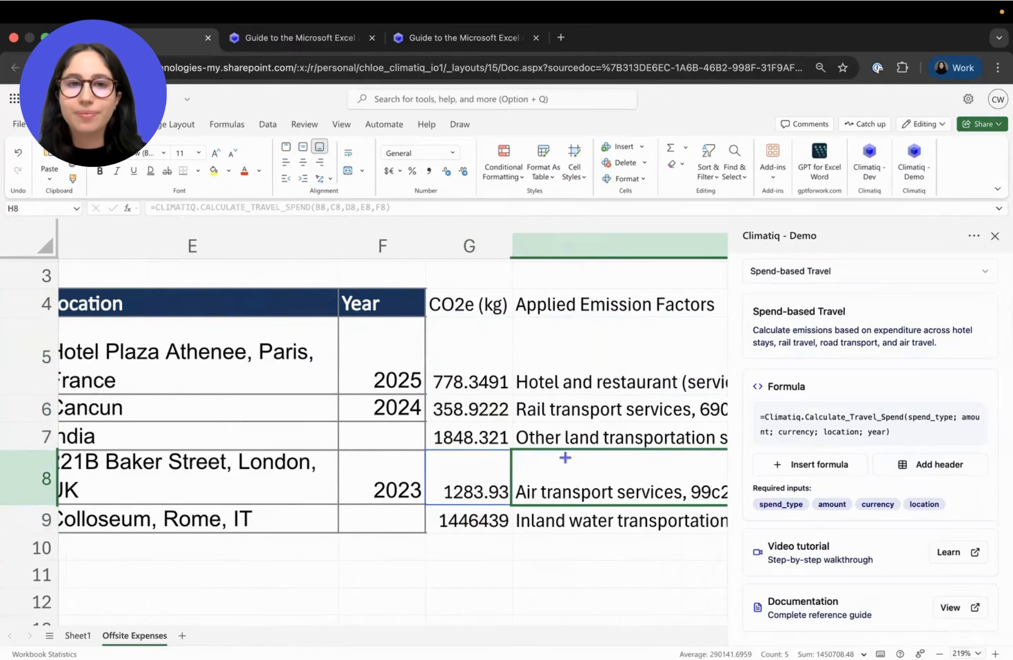